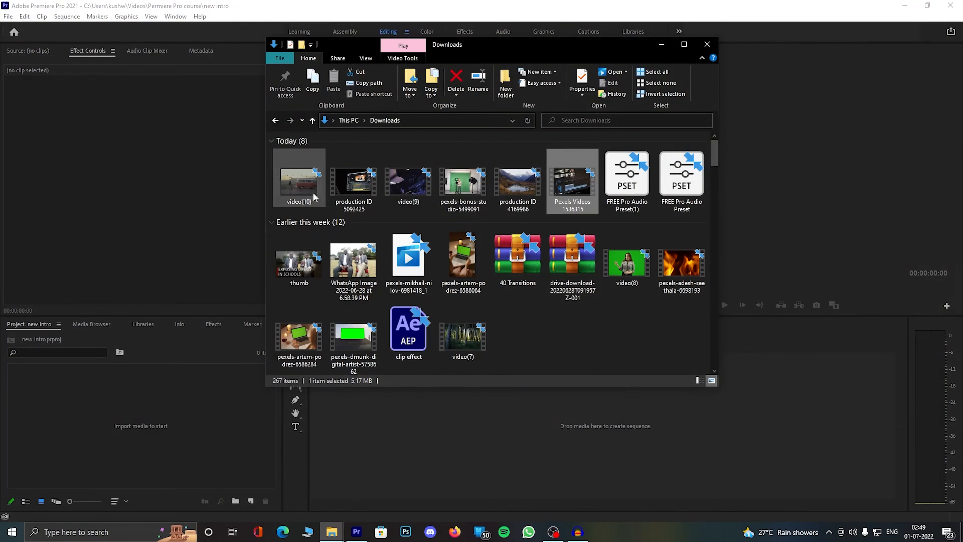
Import the six video clips from video(10) to Pexels Videos 1536315 in Downloads into the project.
left_click(313, 192, "shift")
left_click_drag(313, 192, 152, 394)
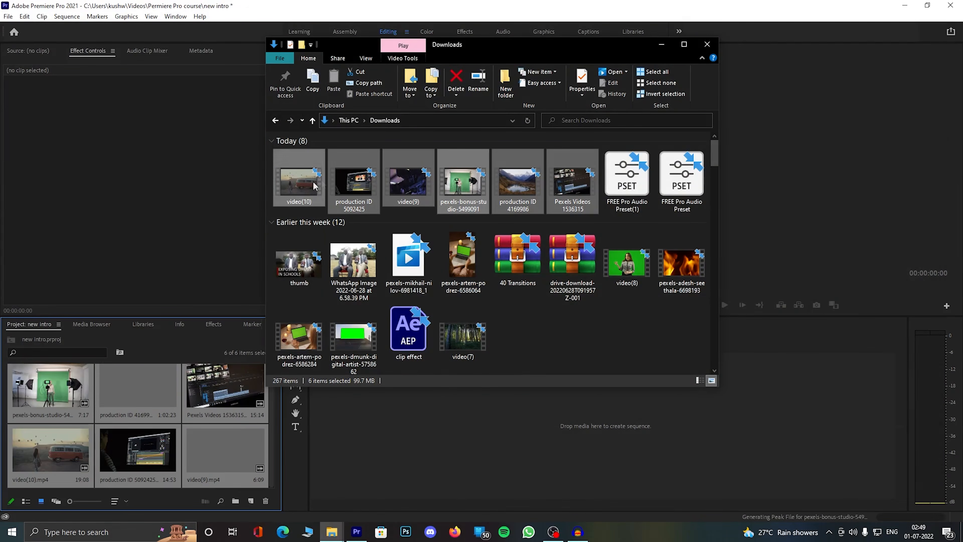
left_click(661, 44)
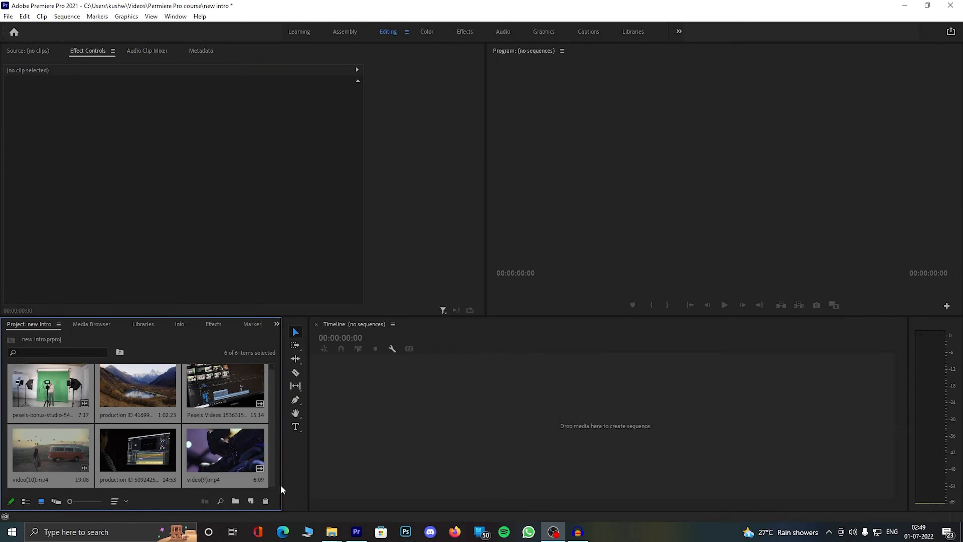
Create a sequence from video(9).mp4 and show the clip's effect controls.
double_click(225, 449)
left_click_drag(225, 449, 393, 434)
left_click(98, 50)
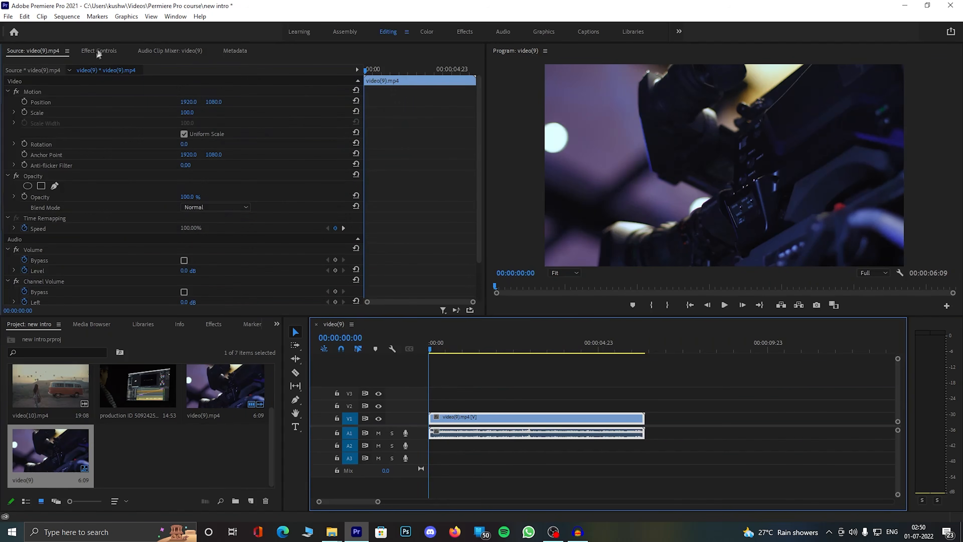
Place Pexels Videos 1536315 directly after video(9) on track V1 and put the playhead at 00:00:04:00.
scroll(241, 413, "up", 2)
left_click_drag(240, 388, 651, 425)
left_click_drag(378, 502, 448, 501)
left_click_drag(483, 344, 502, 344)
double_click(524, 421)
left_click(466, 346)
Set the sequence frame size to 1920 by 1080.
left_click(67, 17)
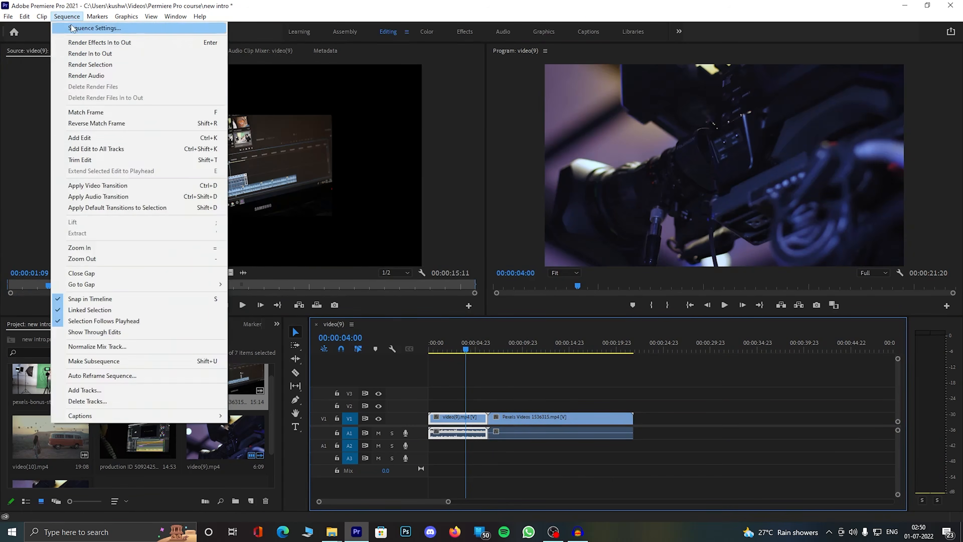
left_click(91, 26)
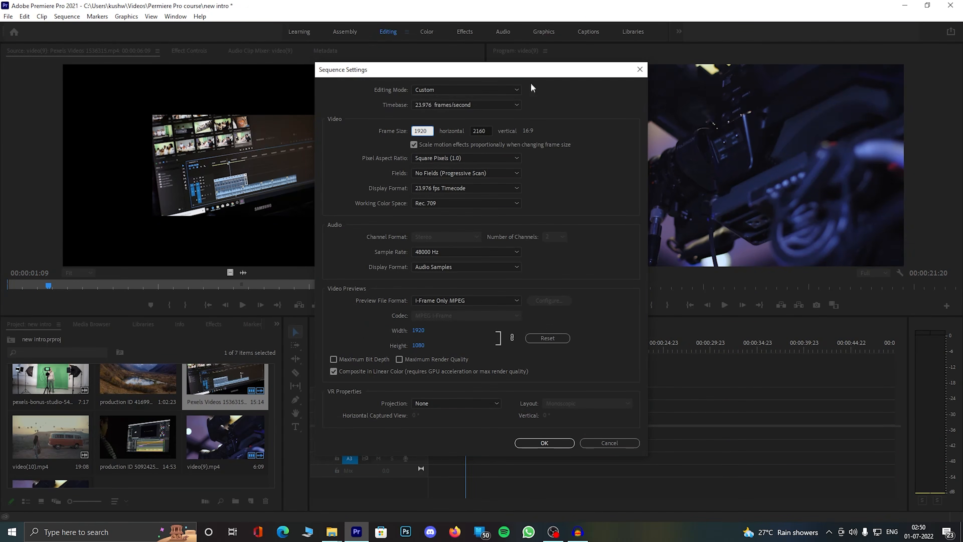
double_click(480, 131)
type("10")
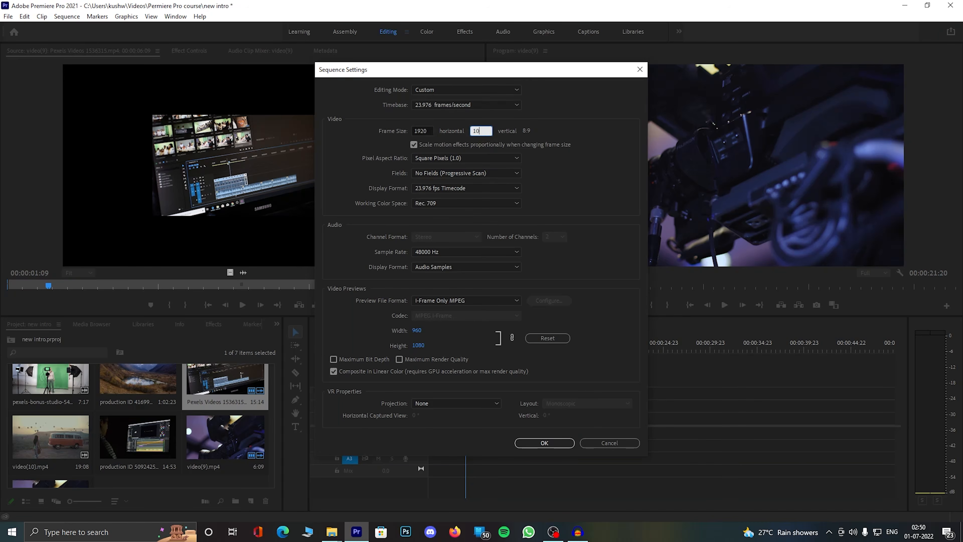
type("80")
key("Return")
Set the scale of the video(9) clip to 50.
left_click(189, 51)
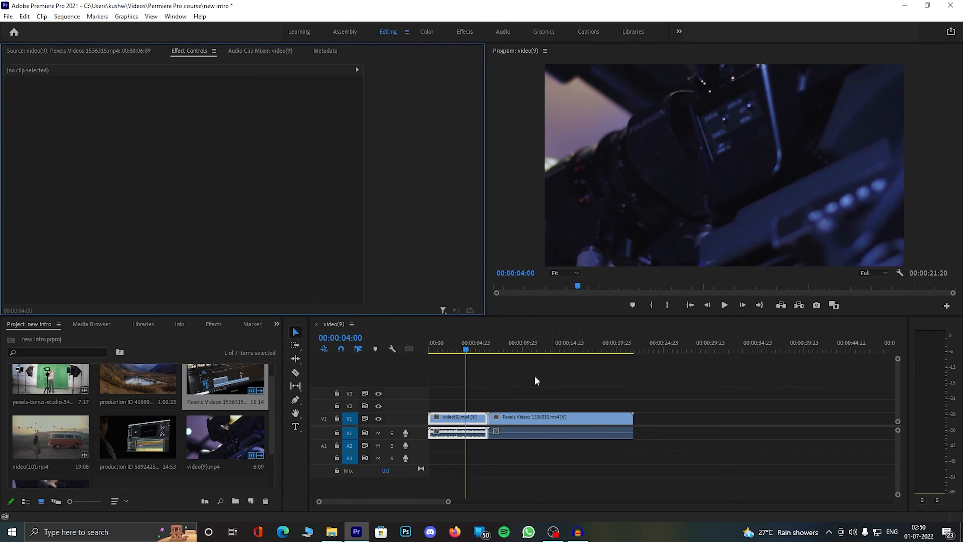
double_click(458, 416)
left_click(152, 51)
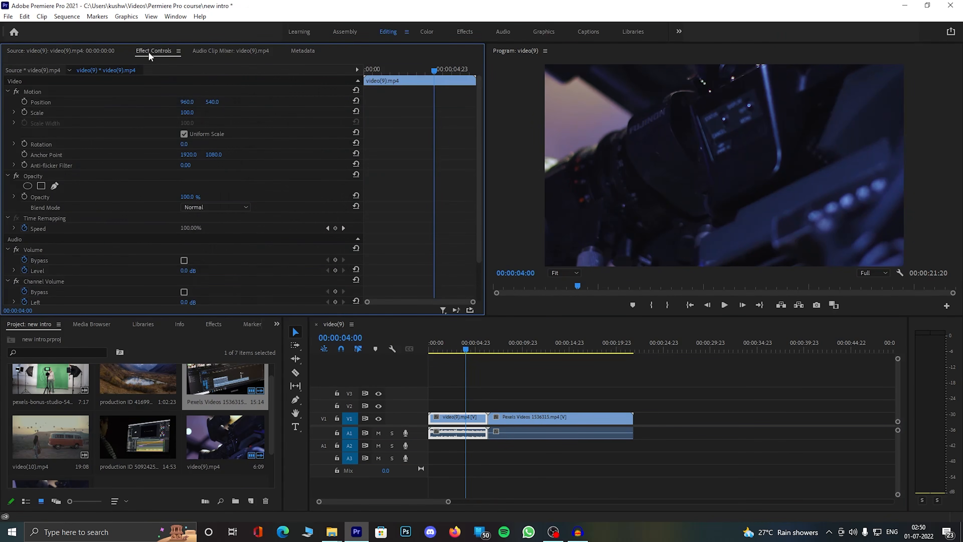
left_click(188, 112)
type("50")
key("Return")
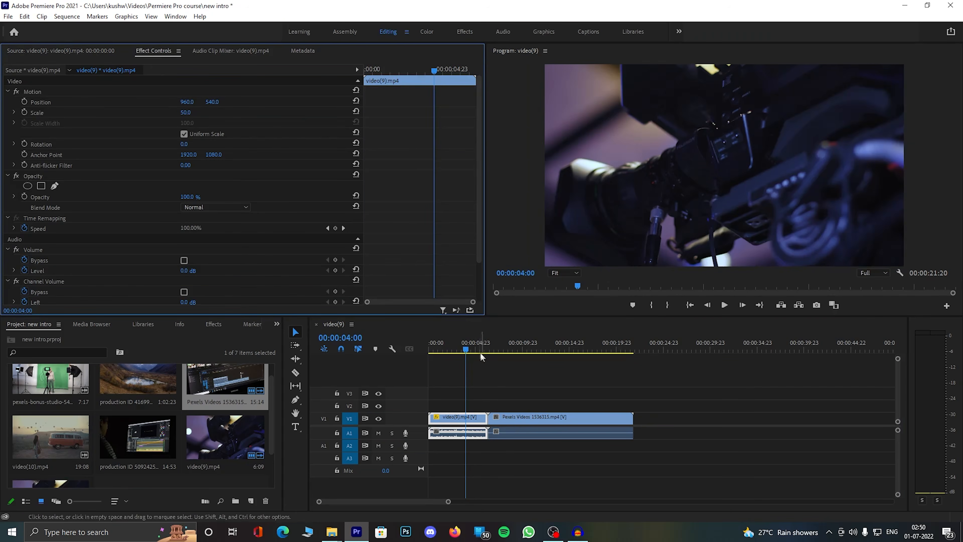
Mute audio track A1 and play the sequence from the start.
left_click(689, 305)
left_click(724, 306)
left_click(378, 433)
left_click(723, 305)
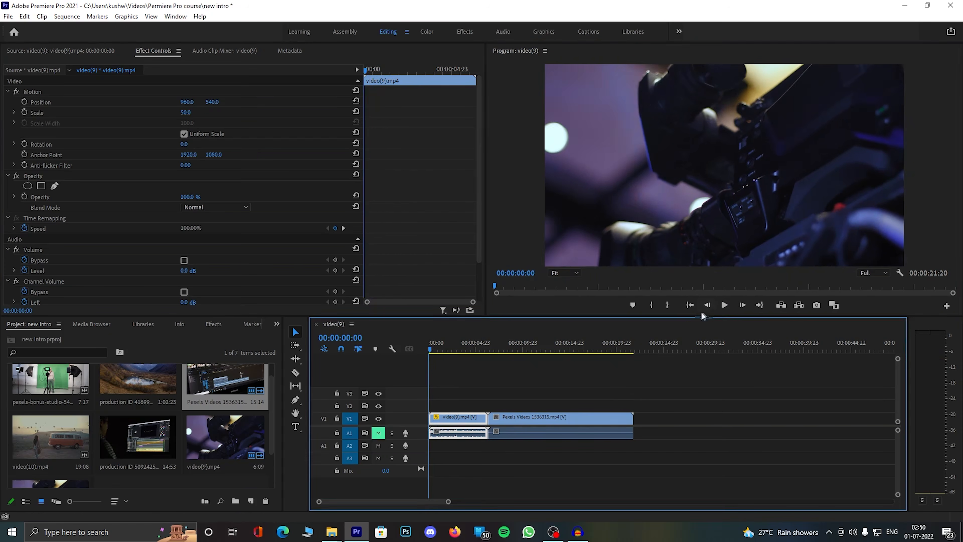
left_click(723, 306)
Move the Pexels Videos clip earlier over video(9) until it starts at about 00:00:01:00, and play back the cut.
left_click_drag(557, 421, 476, 424)
left_click_drag(447, 349, 429, 350)
left_click(724, 305)
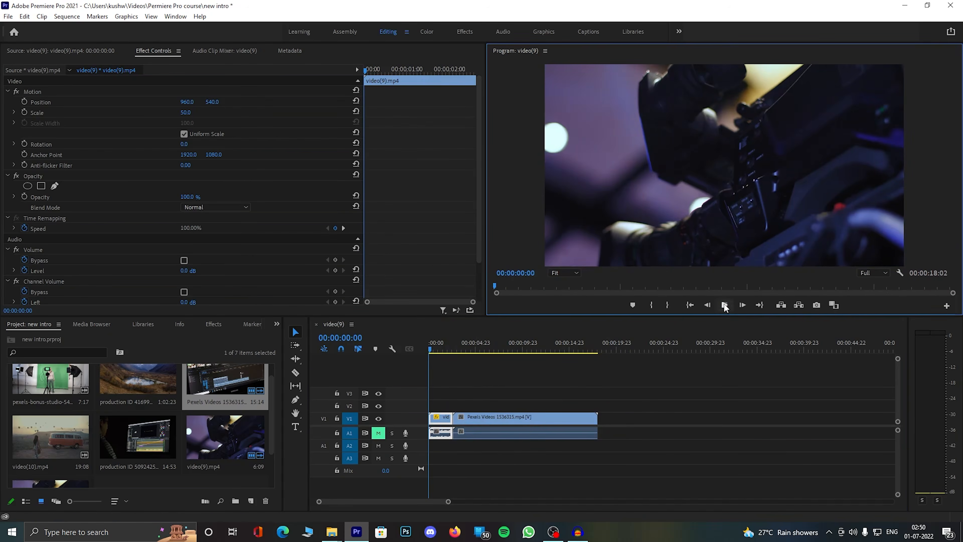
left_click(724, 305)
left_click_drag(483, 424, 467, 425)
left_click_drag(437, 350, 429, 350)
left_click(723, 306)
left_click(724, 307)
left_click(724, 307)
left_click(723, 307)
Add Scale and Position keyframes at 00:00:01:00, the start of the Pexels Videos clip.
left_click_drag(450, 350, 441, 352)
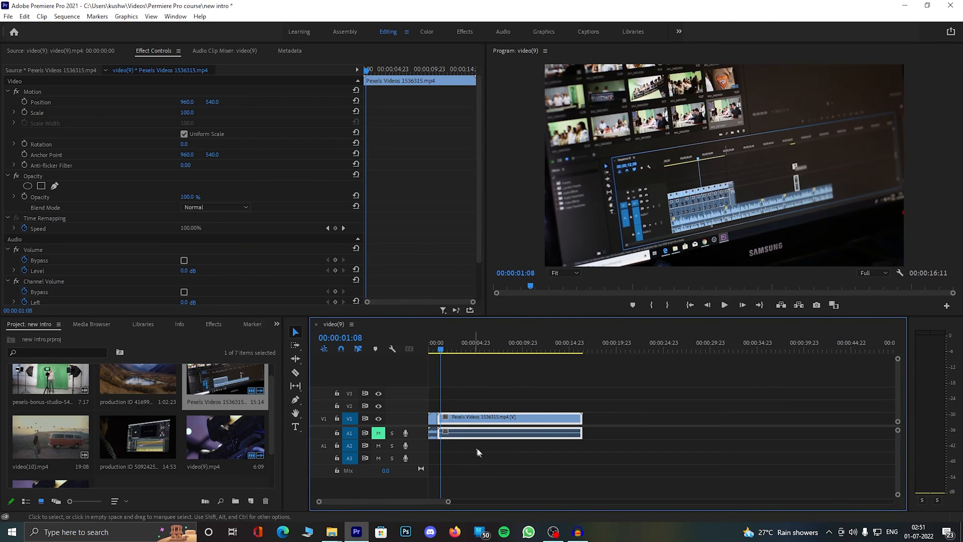
left_click_drag(442, 507, 415, 506)
left_click(724, 306)
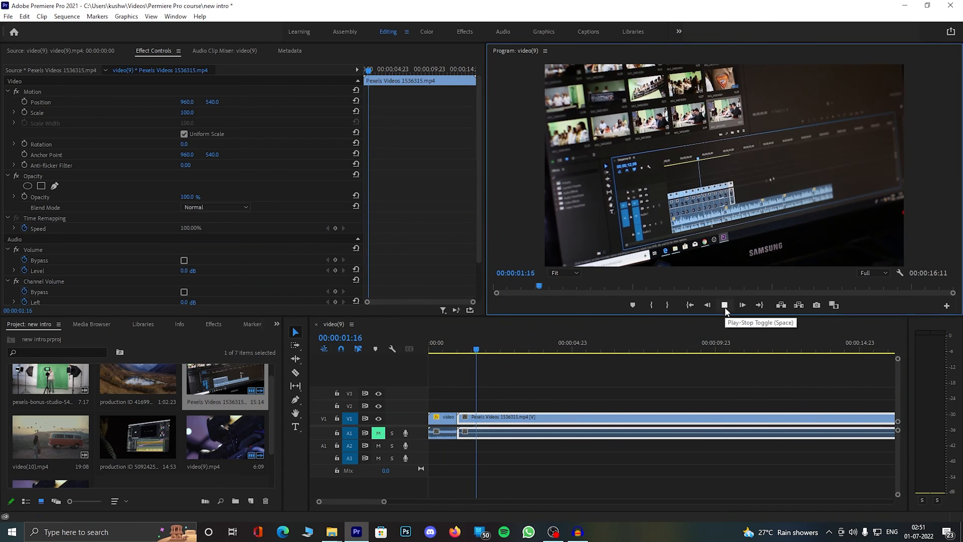
left_click(460, 350)
left_click_drag(461, 352, 458, 352)
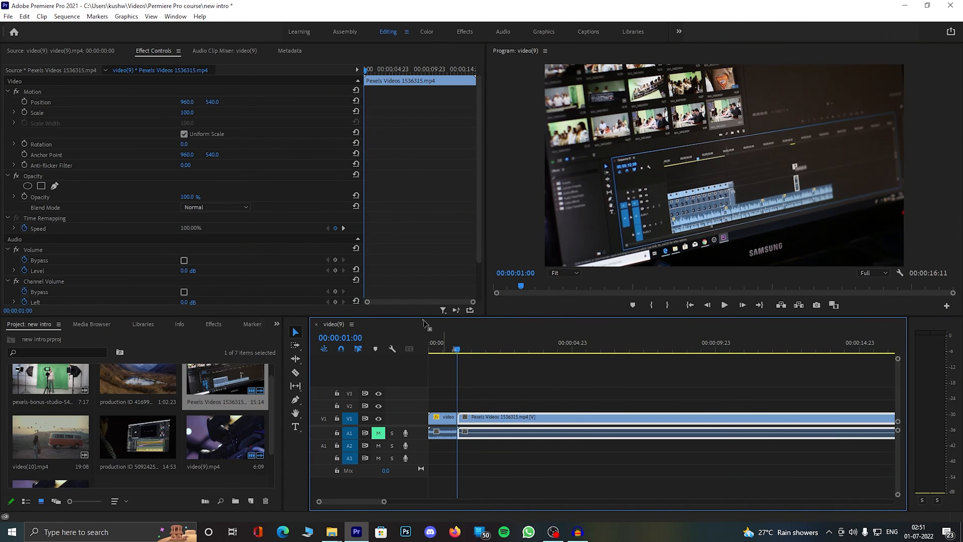
left_click(25, 113)
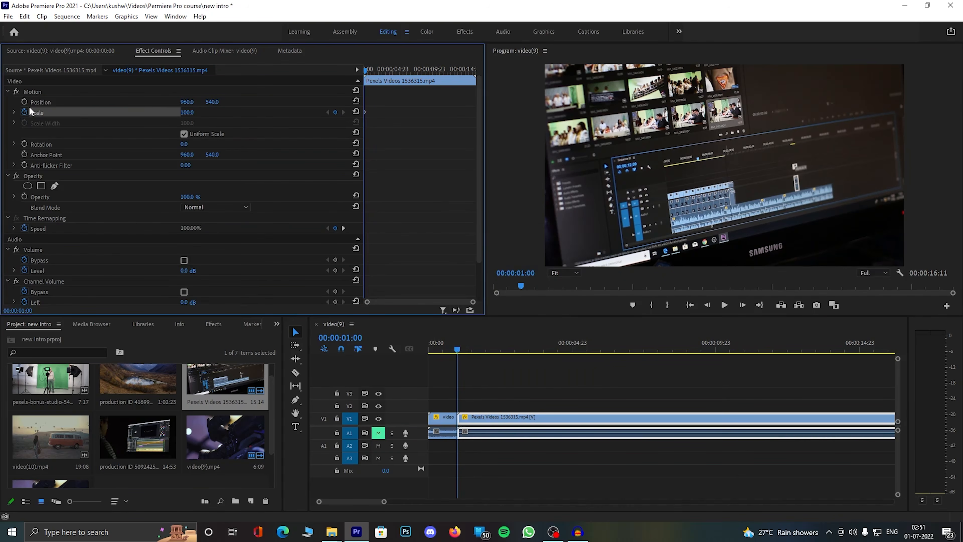
left_click(24, 101)
Keyframe the Pexels Videos clip's scale to 157 at 00:00:06:11 and play back the zoom.
left_click_drag(372, 75, 399, 75)
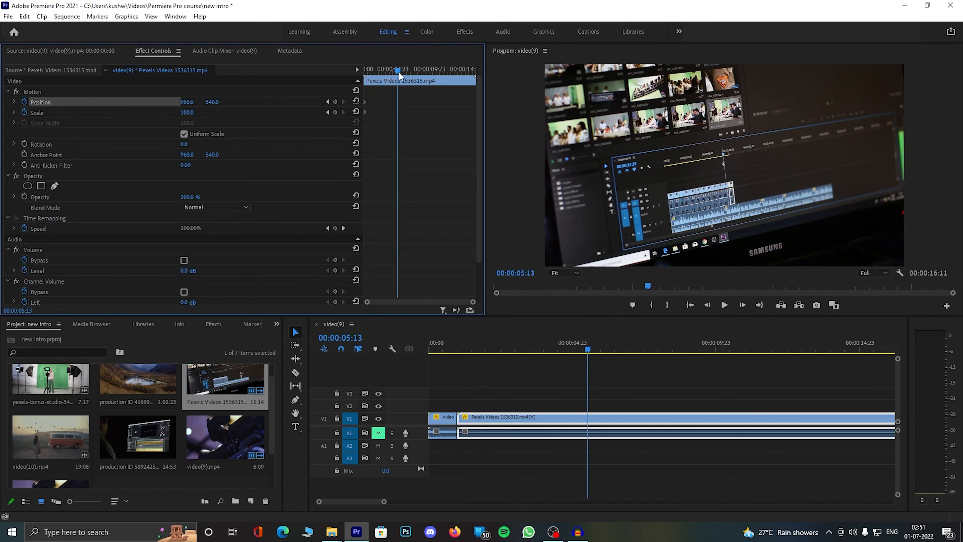
left_click_drag(187, 112, 315, 112)
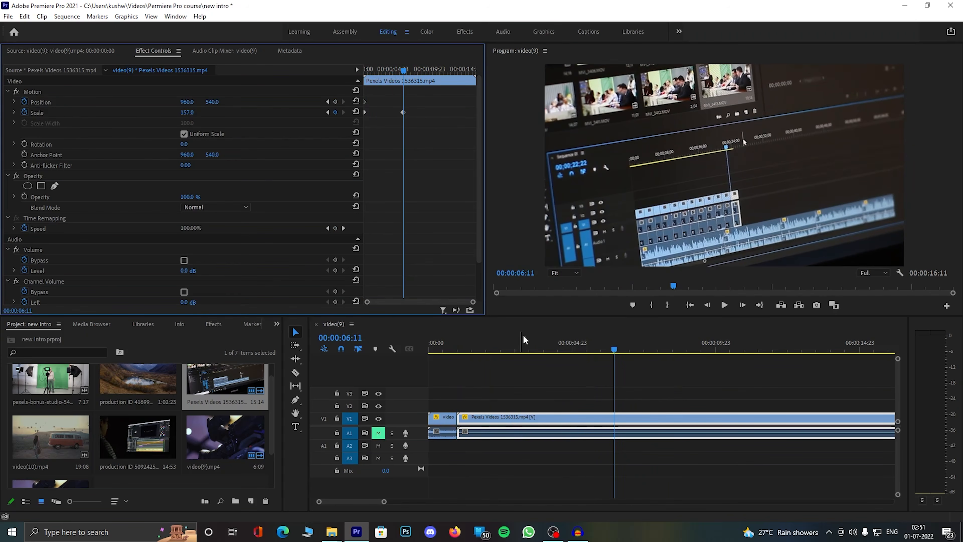
left_click(455, 350)
left_click(724, 307)
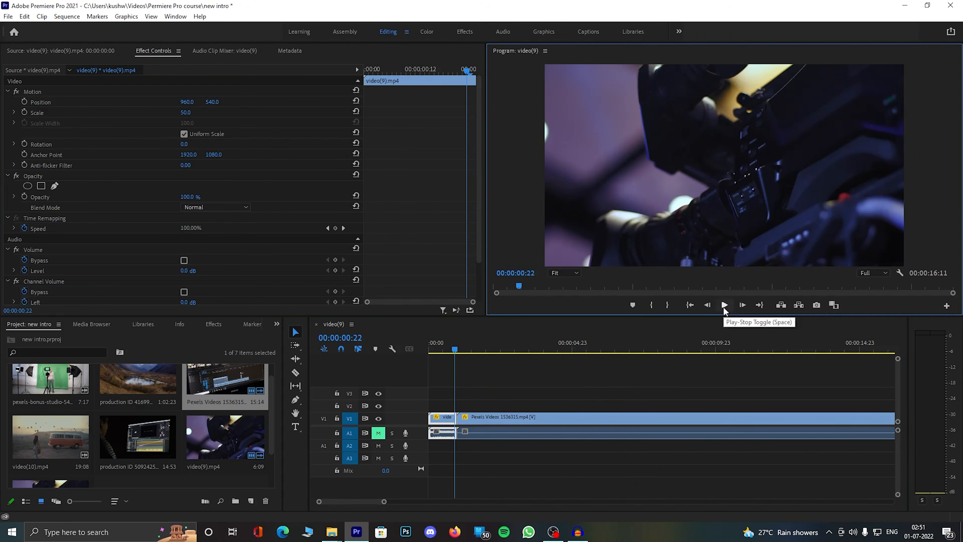
left_click(724, 306)
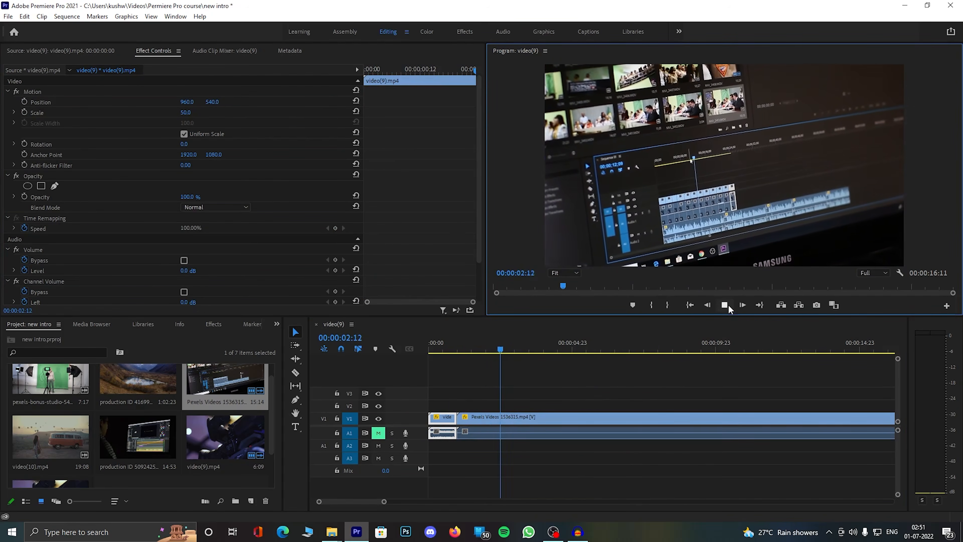
Stop playback at 00:00:02:17 and trim the end of the Pexels Videos clip to that frame.
left_click(727, 307)
left_click_drag(385, 502, 406, 502)
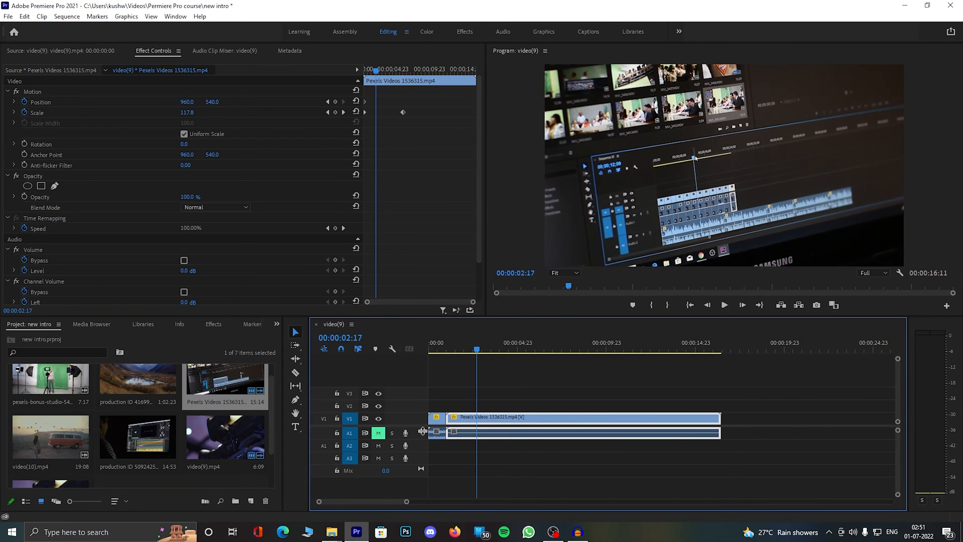
left_click_drag(715, 420, 474, 421)
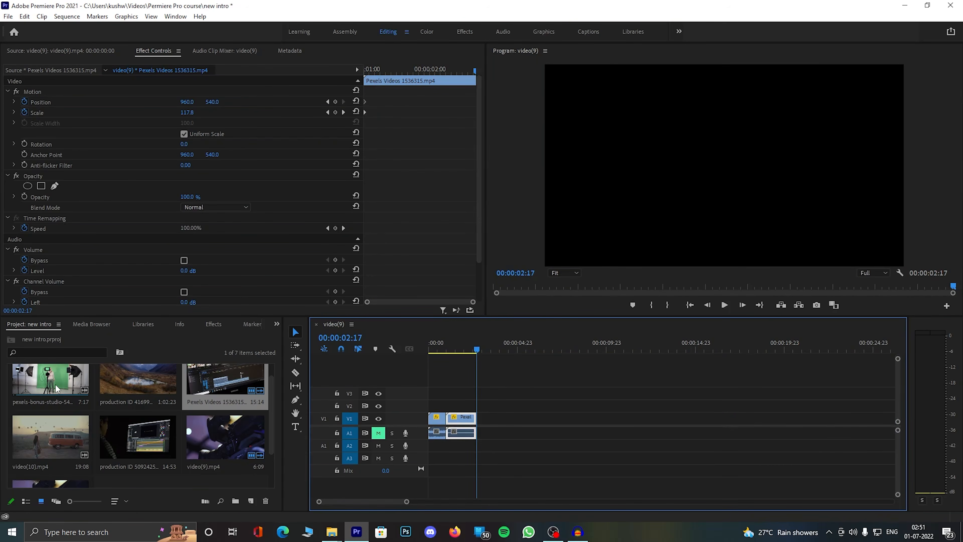
Append the green-screen studio clip after the Pexels Videos clip and trim its end to about 00:00:04:12.
left_click_drag(56, 388, 479, 427)
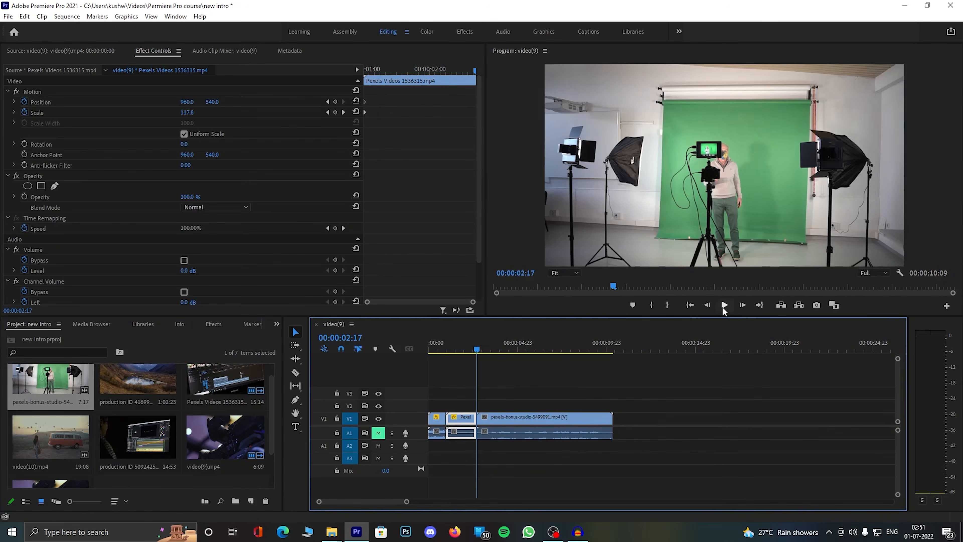
left_click(723, 306)
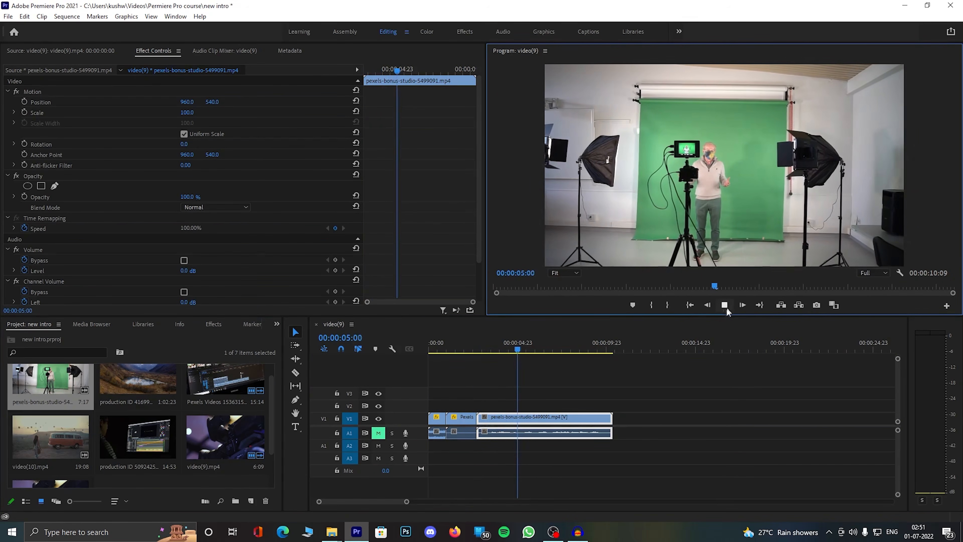
left_click(505, 351)
left_click(725, 306)
left_click_drag(491, 346, 508, 348)
left_click_drag(618, 426, 514, 430)
left_click_drag(461, 349, 498, 351)
key("space")
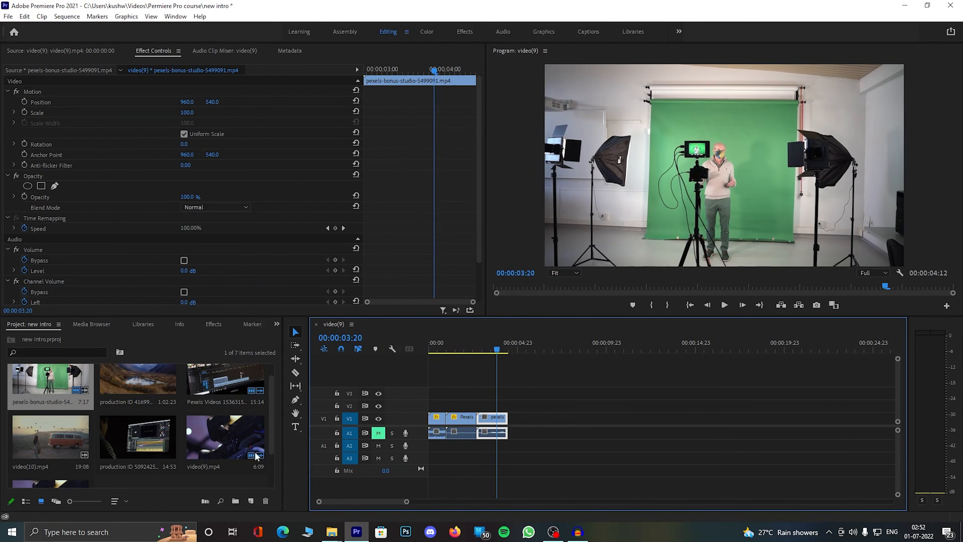
Append the mountain landscape clip, production ID 4169986, to the sequence and trim its end to about 00:00:07:08.
scroll(228, 457, "up", 1)
double_click(144, 396)
left_click_drag(128, 396, 510, 418)
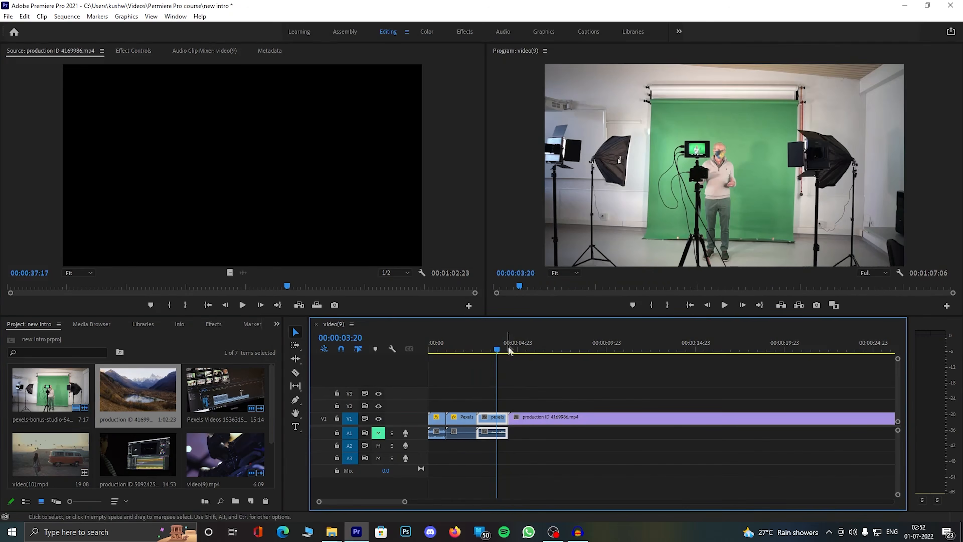
left_click(724, 305)
left_click(724, 304)
left_click_drag(404, 502, 505, 502)
left_click_drag(758, 419, 463, 421)
Play the sequence from the start and delete the mountain landscape clip from the timeline.
left_click_drag(463, 349, 429, 350)
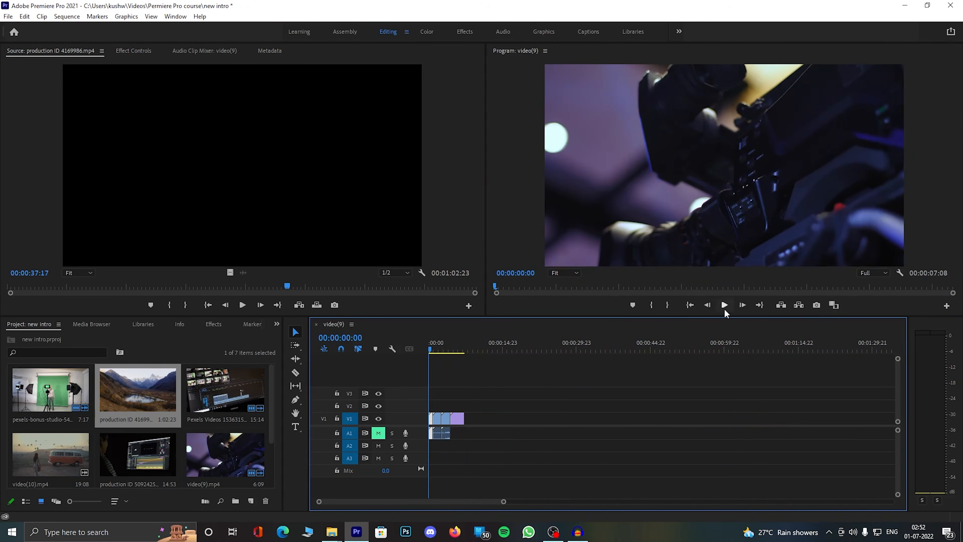
left_click(724, 309)
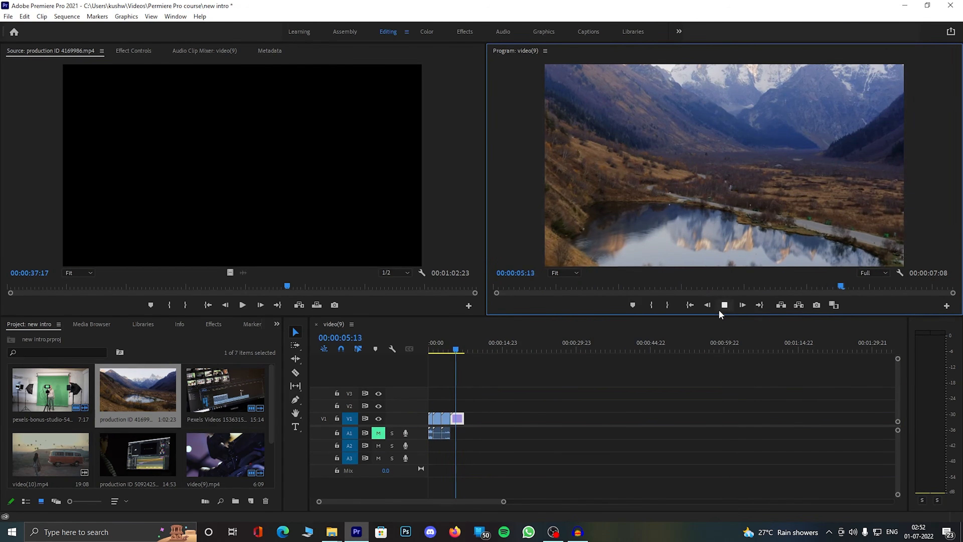
left_click(725, 307)
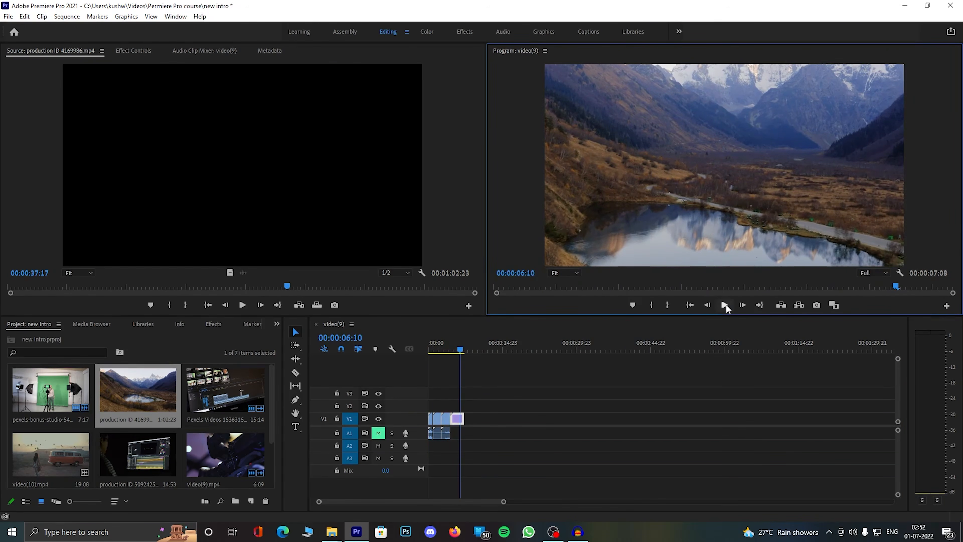
right_click(459, 422)
left_click(483, 89)
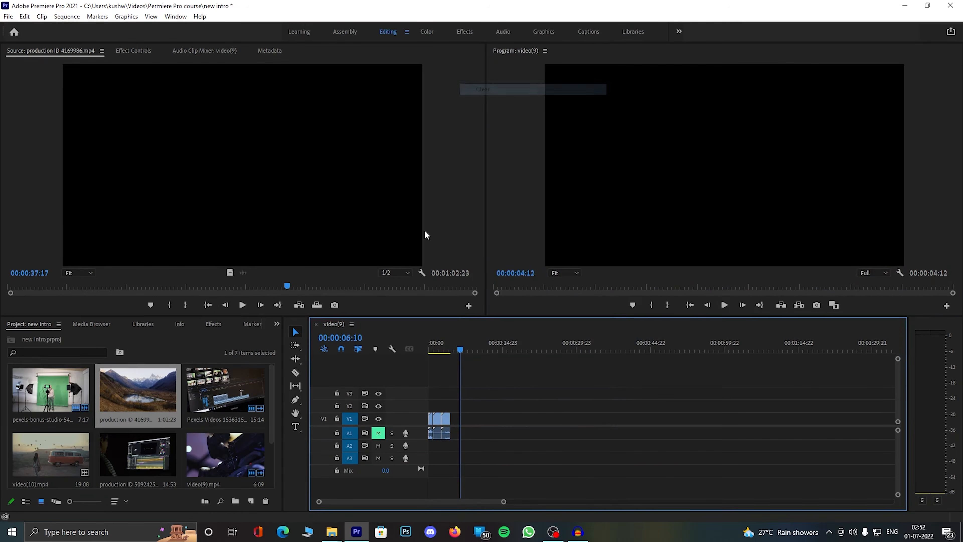
Append video(10).mp4 directly after the green-screen studio clip and return the playhead to the sequence start for playback.
double_click(58, 461)
left_click_drag(47, 480, 453, 424)
left_click(102, 50)
left_click(431, 342)
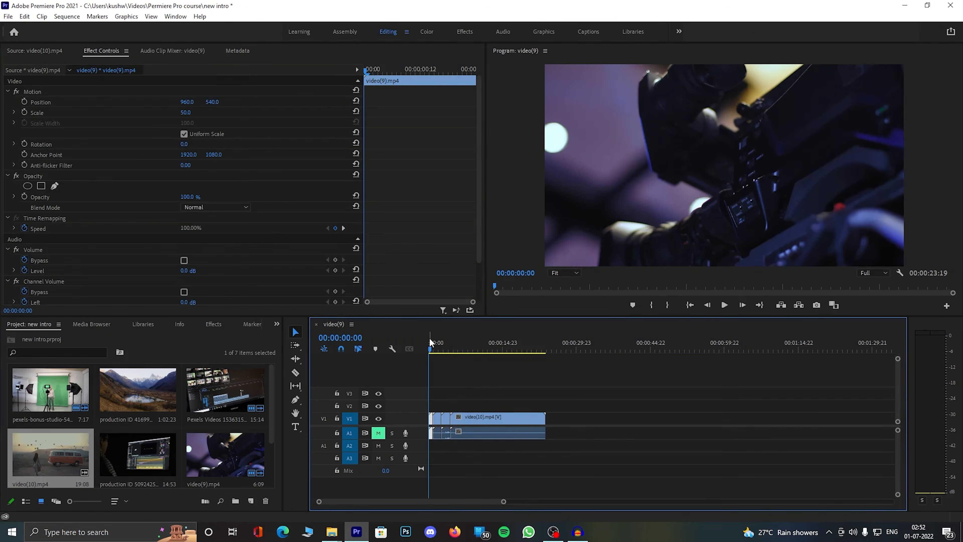
left_click(728, 308)
left_click_drag(504, 501, 402, 501)
Switch to the Graphics workspace and add the Angled Title template on track V3 at the sequence start.
left_click(544, 31)
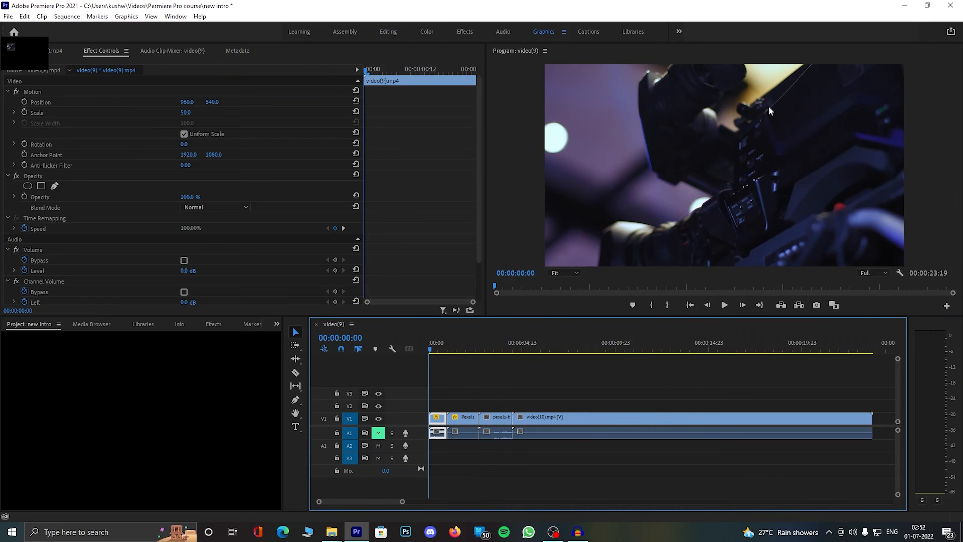
left_click_drag(948, 161, 955, 188)
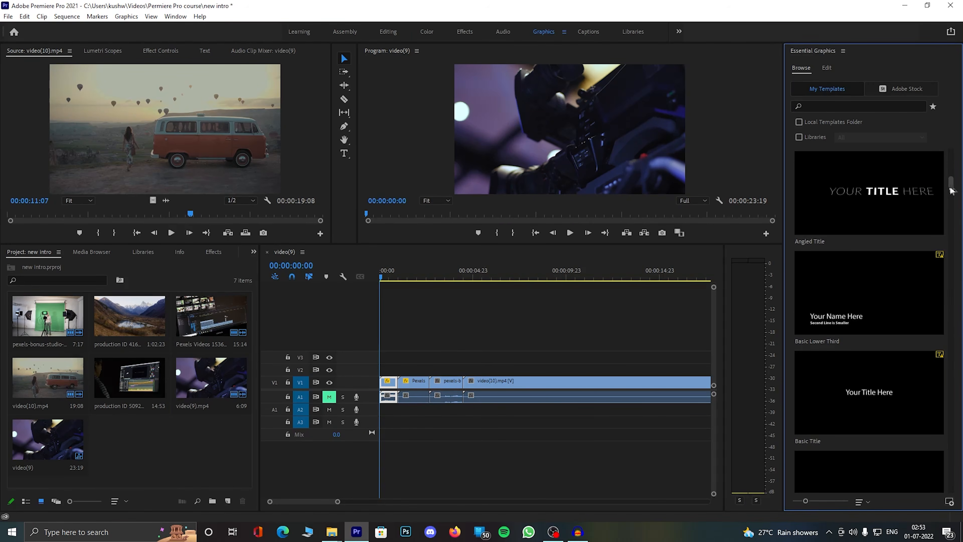
left_click_drag(884, 202, 417, 354)
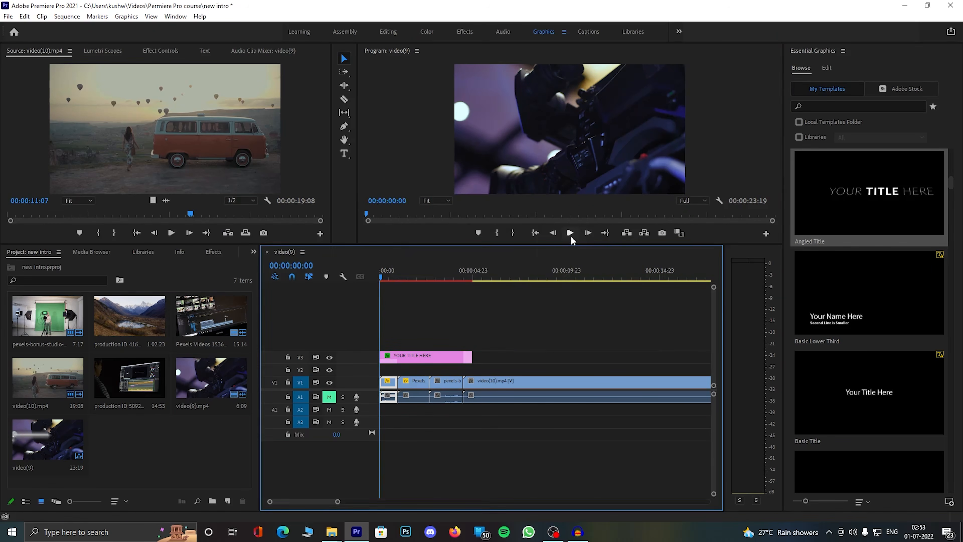
Trim the angled title to the length of the first clip and preview it from the start.
left_click(571, 236)
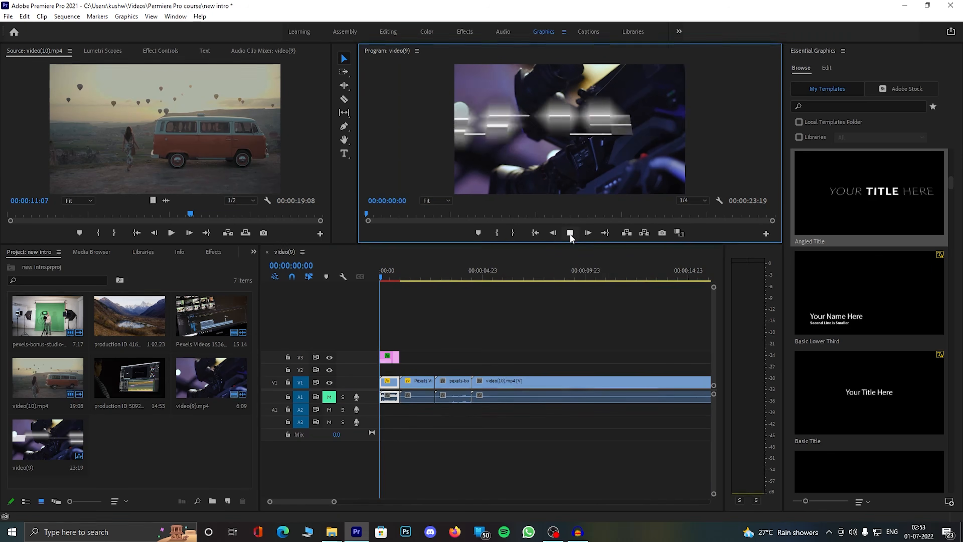
left_click(568, 234)
left_click(390, 273)
mouse_move(389, 274)
left_mouse_down()
mouse_move(398, 277)
mouse_move(380, 278)
left_mouse_up()
Maximize the timeline to fill the workspace.
key("grave")
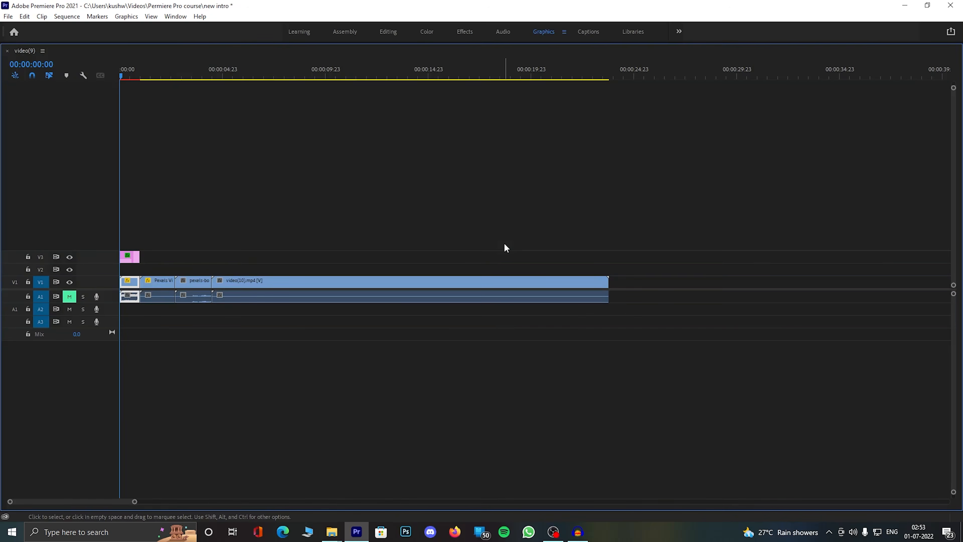
Reset the Graphics workspace to its saved layout.
left_click(175, 16)
mouse_move(228, 28)
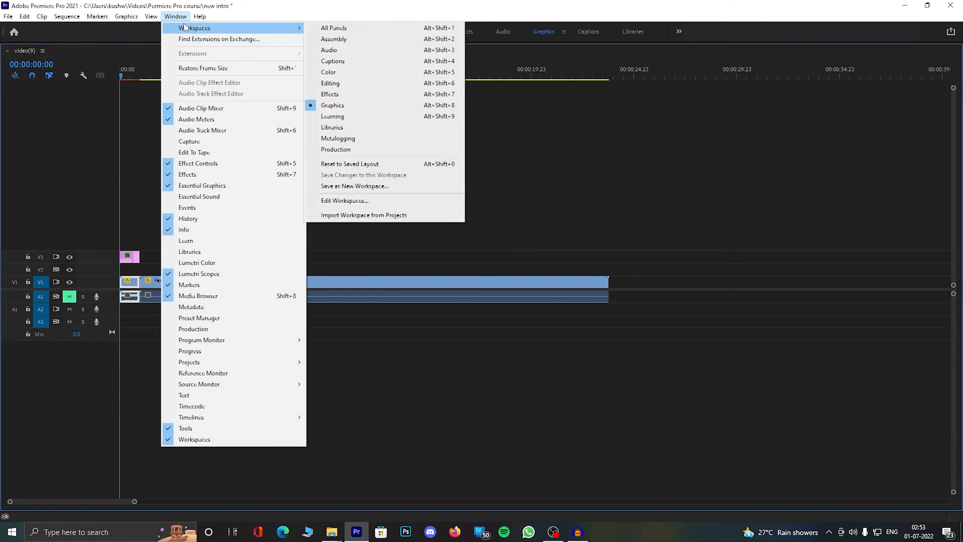
left_click(388, 165)
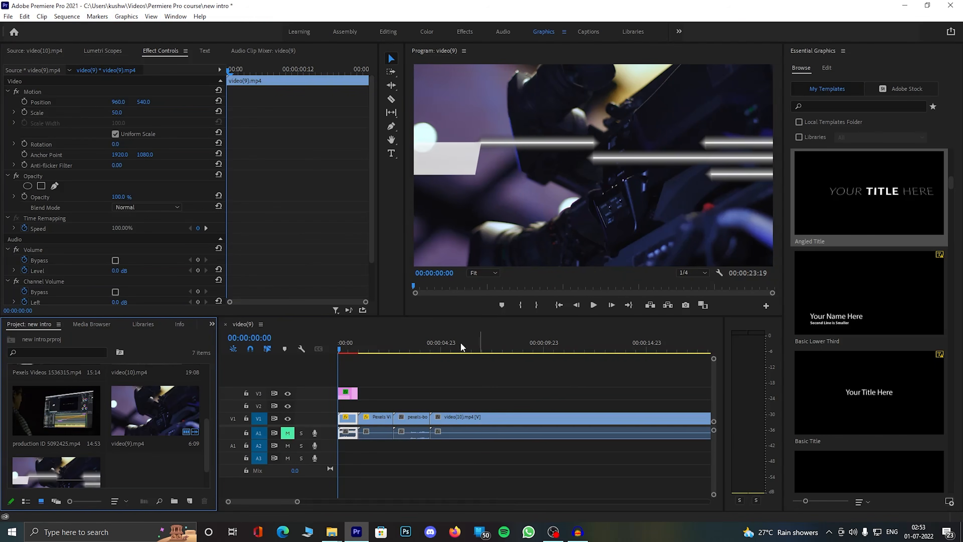
Replace the angled title's text with START and set its Vector Motion scale to 324.
left_click(349, 348)
double_click(618, 159)
type("START")
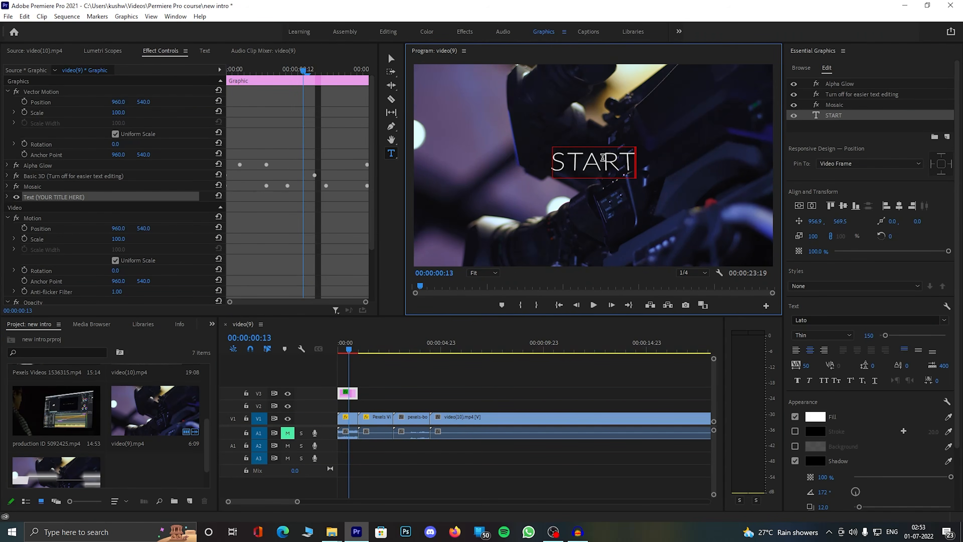
left_click_drag(126, 111, 211, 111)
Set the START text to Lato Heavy at size 97 and play back the title.
double_click(581, 141)
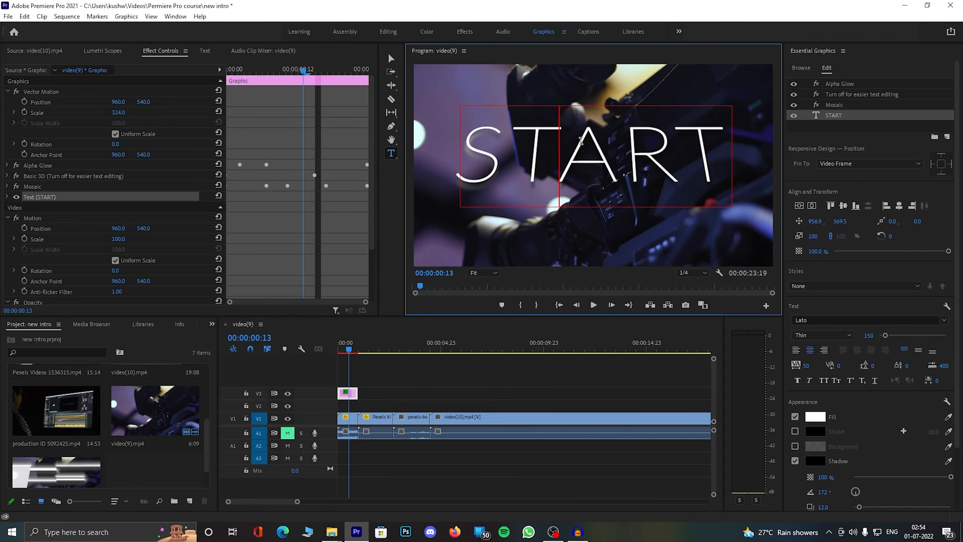
left_click(943, 321)
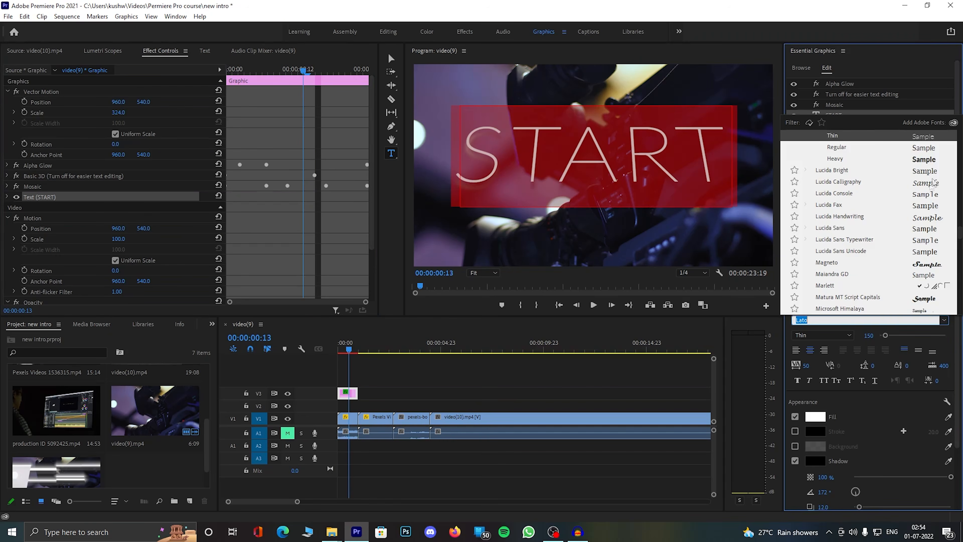
left_click(937, 159)
mouse_move(886, 339)
left_mouse_down()
mouse_move(922, 338)
mouse_move(883, 338)
left_mouse_up()
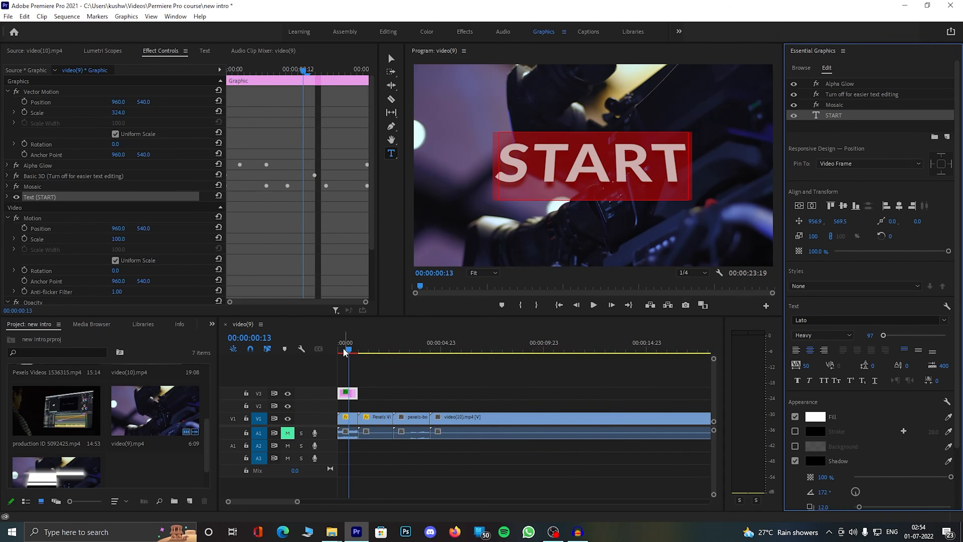
left_click(593, 305)
left_click(594, 308)
left_click(593, 306)
left_click(593, 306)
Duplicate the START title on V3 above the second clip and change the copy's text to LEARNING.
left_click(366, 350)
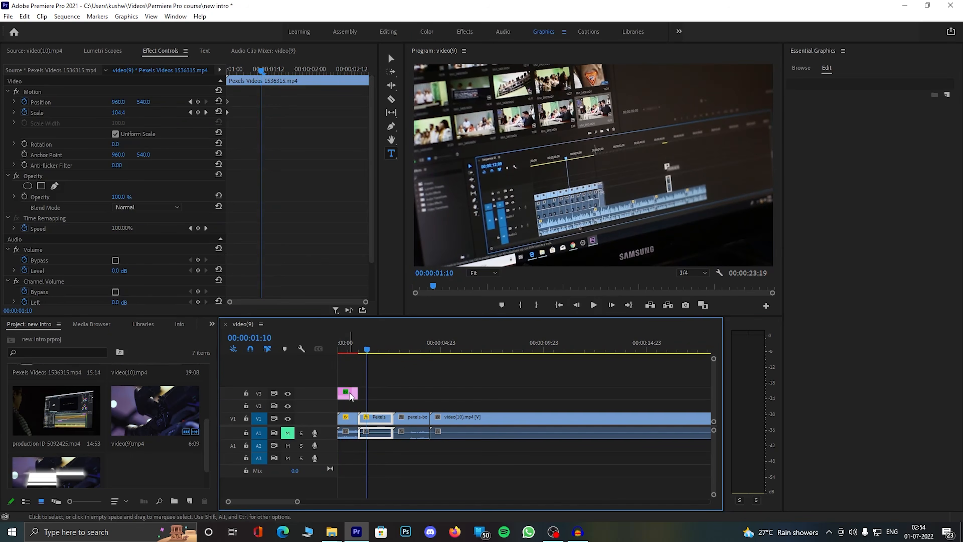
left_click(351, 395)
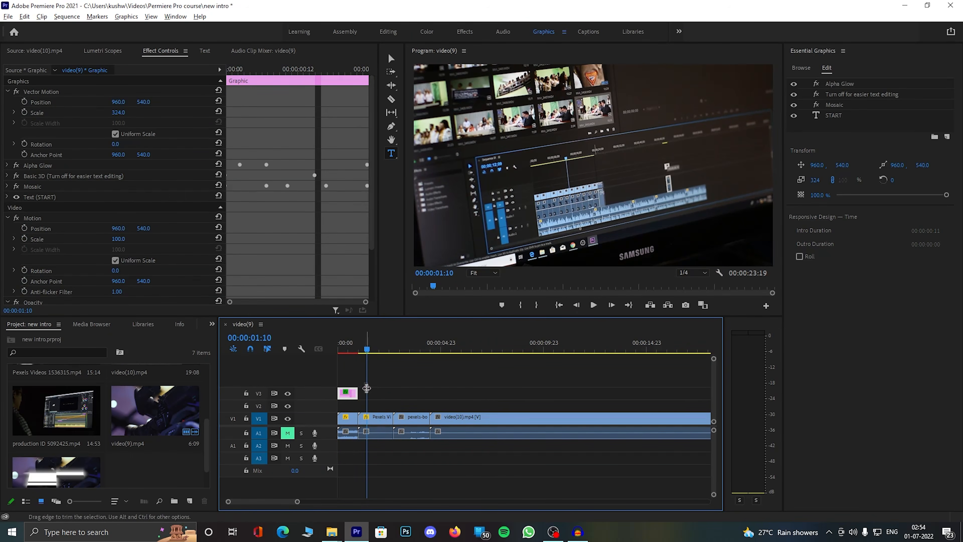
left_click_drag(352, 395, 395, 396)
key("space")
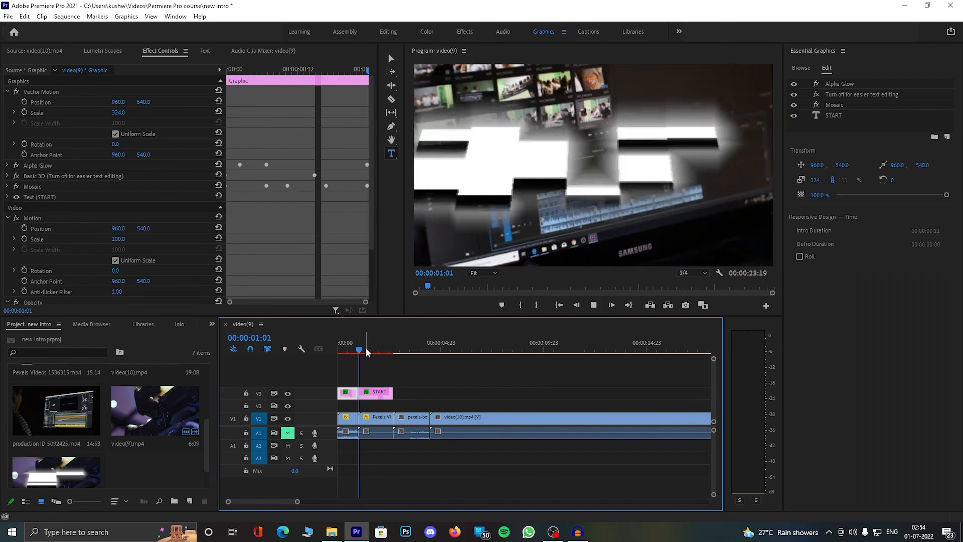
left_click(583, 174)
type("LEARNING")
Play the sequence from near the start to check the START and LEARNING titles.
left_click(344, 349)
key("space")
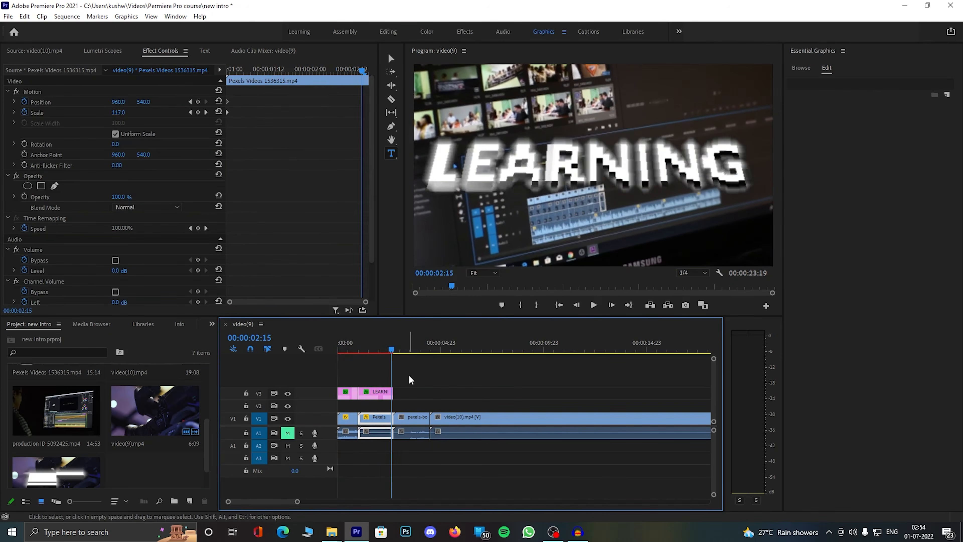
key("space")
Shorten the second clip with its title and place a title copy reading EDITING above the green-screen clip.
mouse_move(386, 393)
left_mouse_down()
mouse_move(422, 397)
mouse_move(375, 417)
mouse_move(397, 418)
mouse_move(401, 395)
left_mouse_up()
left_click(375, 348)
double_click(372, 418)
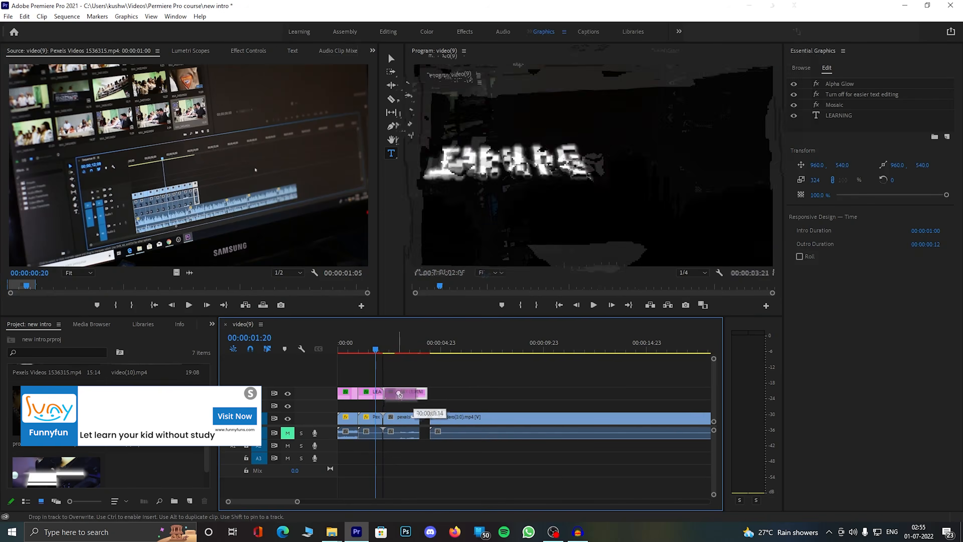
key("space")
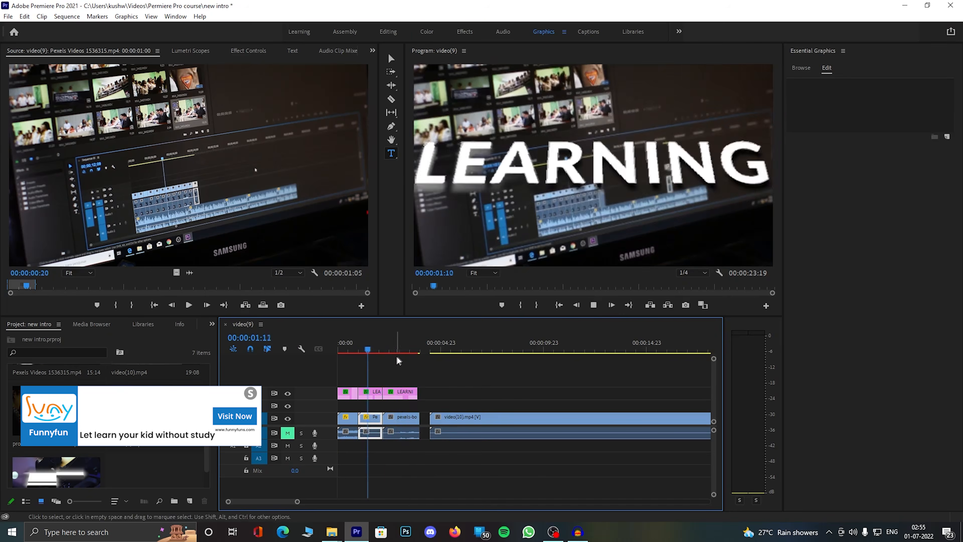
left_click(602, 156)
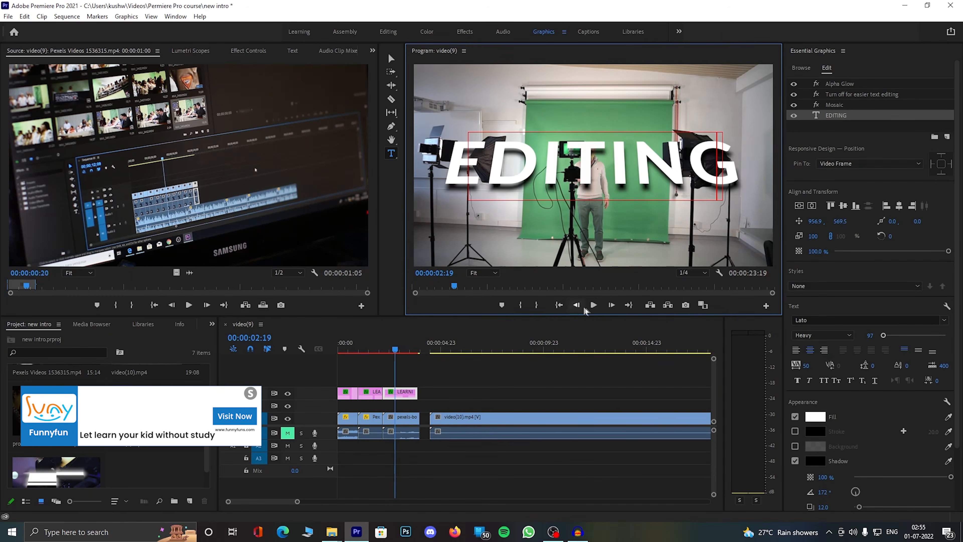
Shorten the EDITING title above the green-screen clip and place a copy of it directly after.
left_click(413, 396)
left_click_drag(395, 396, 395, 398)
left_click_drag(396, 352, 405, 352)
left_click_drag(387, 394, 405, 396)
left_click_drag(297, 501, 278, 505)
left_click_drag(522, 395, 557, 396)
Play back the two EDITING titles over the green-screen clip to check their timing.
left_click(428, 351)
key("space")
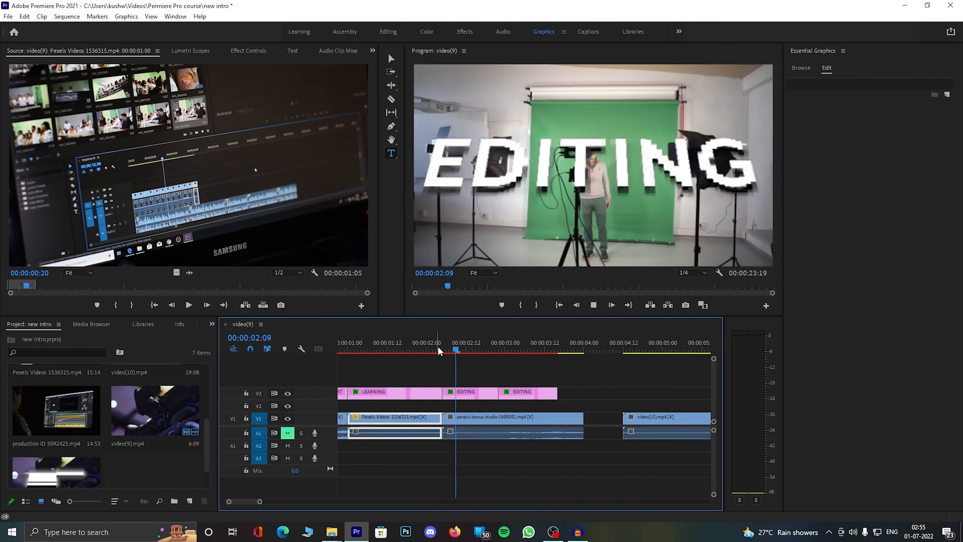
key("space")
key("space")
Change the first EDITING title's text to WITH and the second one's to US.
left_click(479, 351)
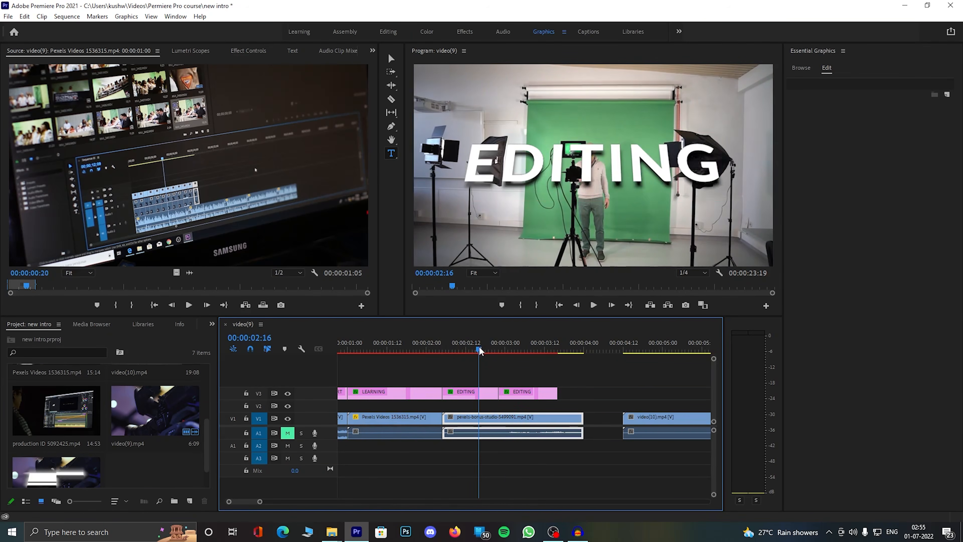
double_click(591, 163)
type("WITH")
left_click(536, 351)
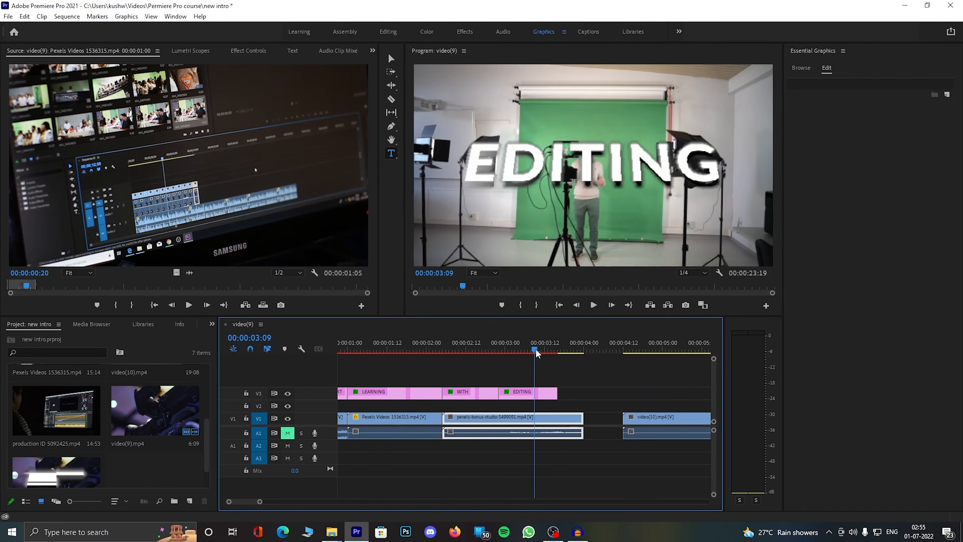
double_click(592, 163)
type("US")
Trim the green-screen clip to the end of the US title and close the gap before video(10).mp4.
left_click_drag(583, 417, 557, 418)
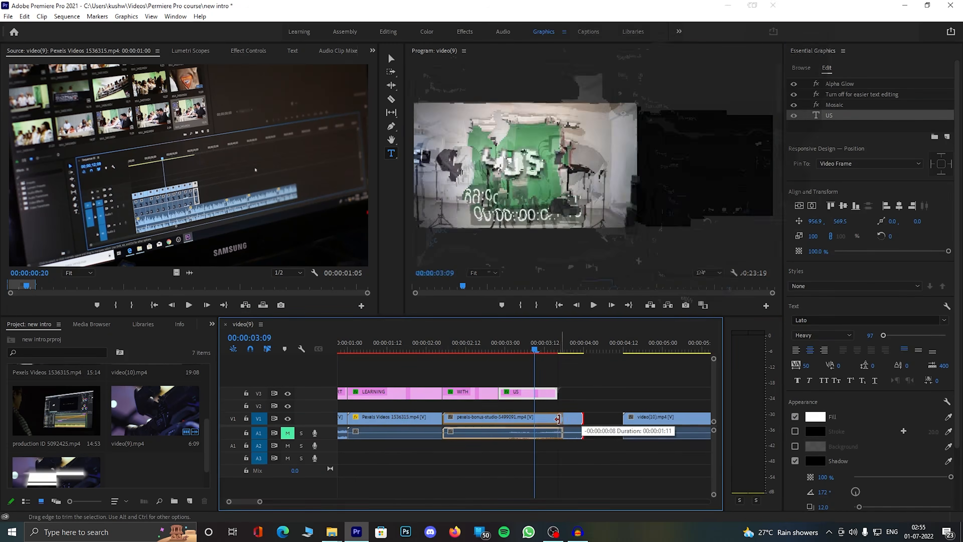
left_click(288, 502)
left_click_drag(288, 501, 416, 501)
left_click_drag(385, 422, 382, 422)
double_click(383, 421)
left_click_drag(371, 501, 345, 500)
Play the sequence from the start to review how the four titles match their clips.
key("space")
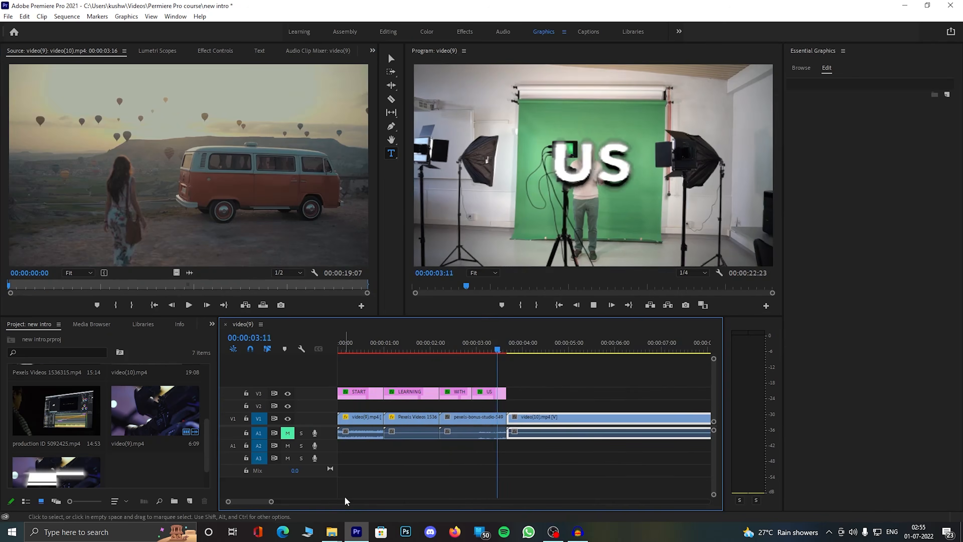
key("space")
left_click_drag(271, 502, 283, 504)
left_click_drag(434, 345, 371, 346)
key("space")
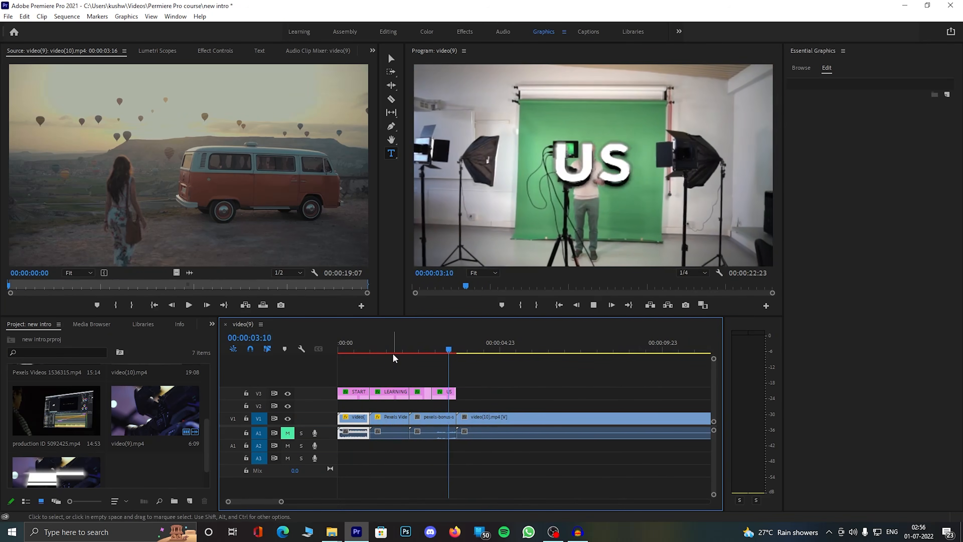
left_click(375, 343)
left_click_drag(374, 340, 328, 335)
key("space")
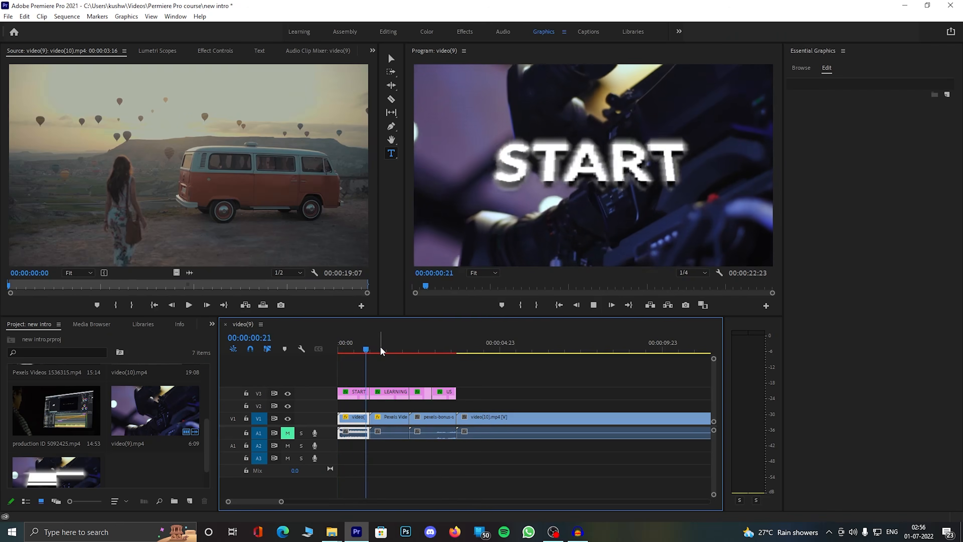
Change the WITH title's text to EDITING and the US title's text to WITH US.
left_click(414, 347)
left_click(571, 159)
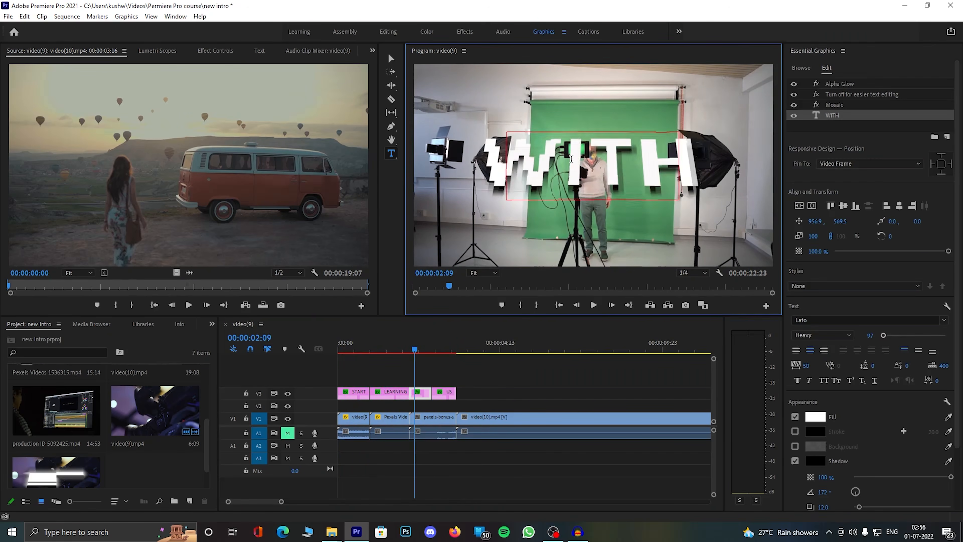
type("ING")
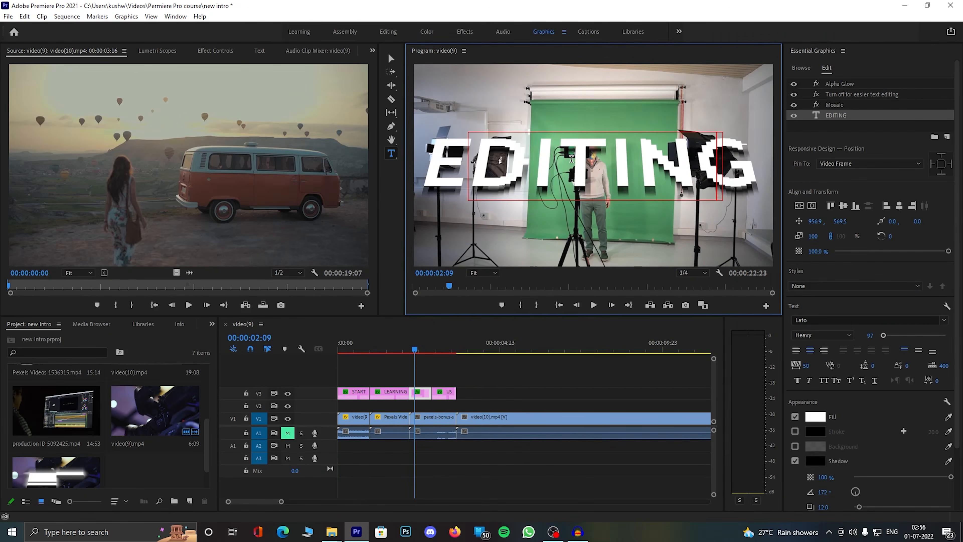
left_click(420, 346)
left_click(439, 348)
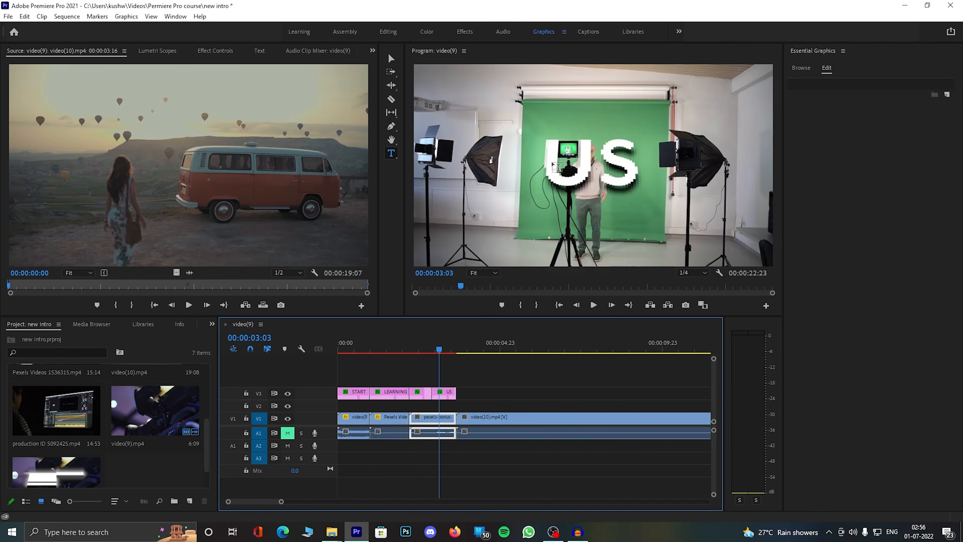
left_click(591, 169)
key("Home")
type("WITH")
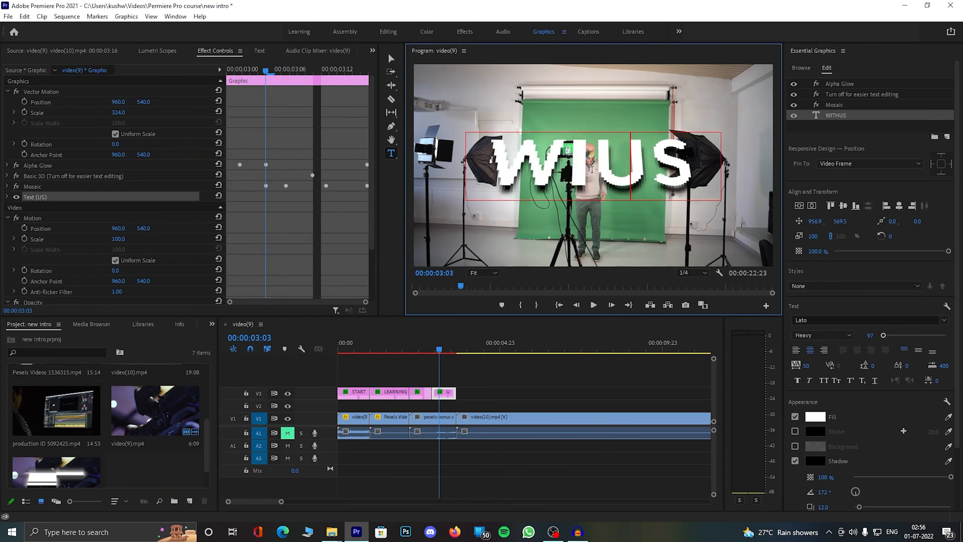
Play back the sequence to check the EDITING and WITH US titles over the green-screen clip.
left_click(360, 350)
key("space")
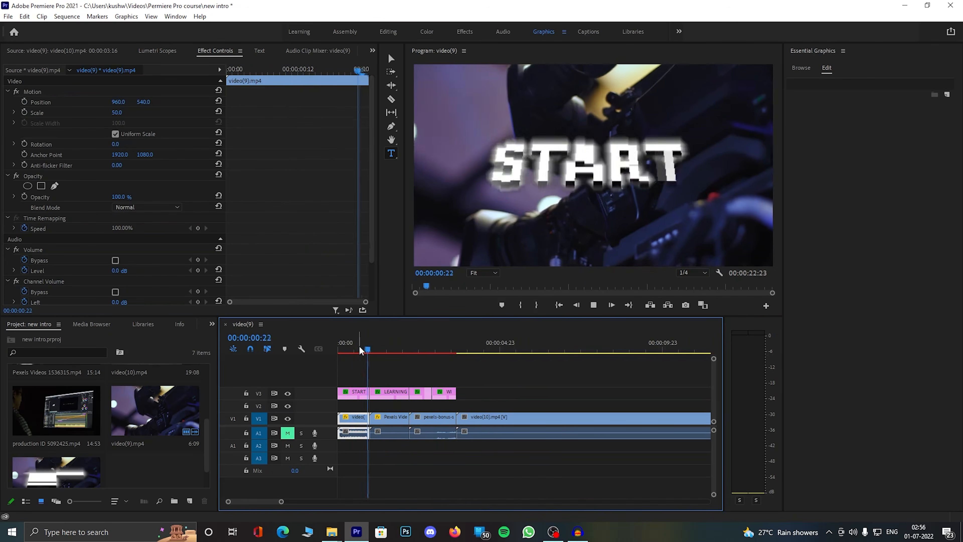
key("space")
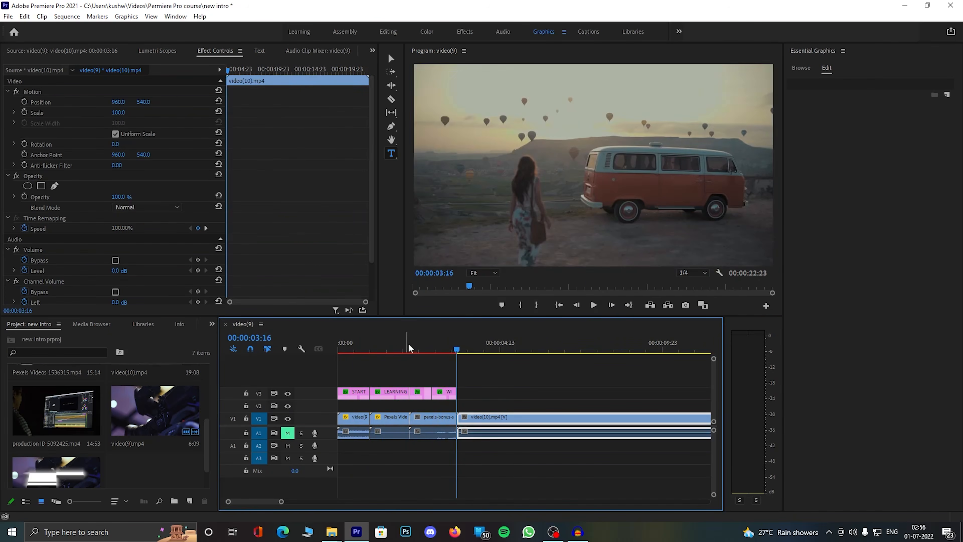
left_click(425, 348)
key("space")
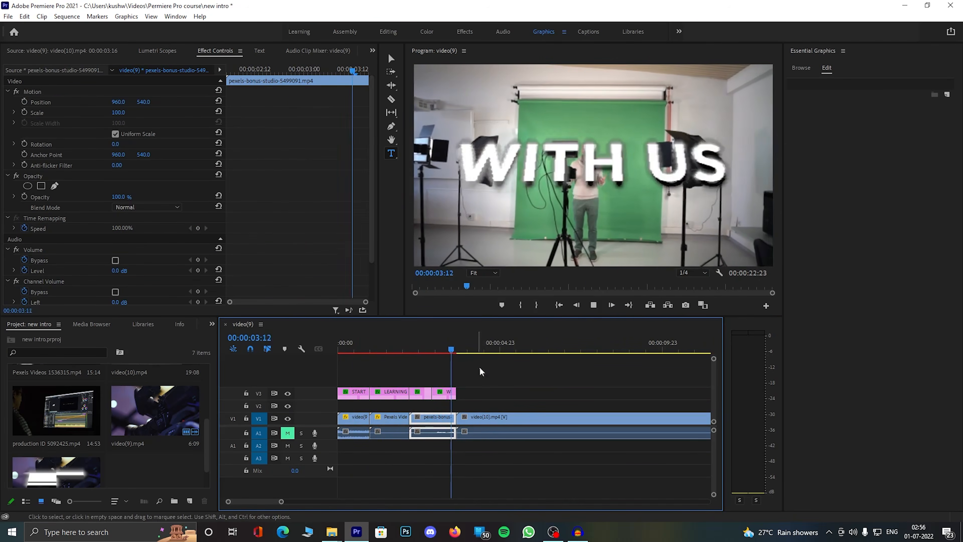
key("space")
Add the Title 2 motion graphics template on track V4 above video(10).mp4, starting at about 00:00:04:13.
left_click(512, 414)
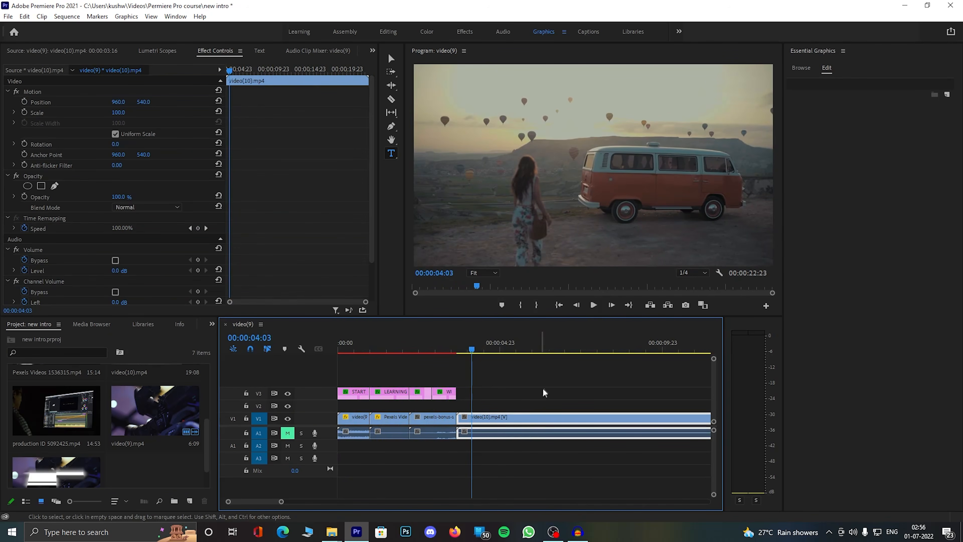
left_click(801, 68)
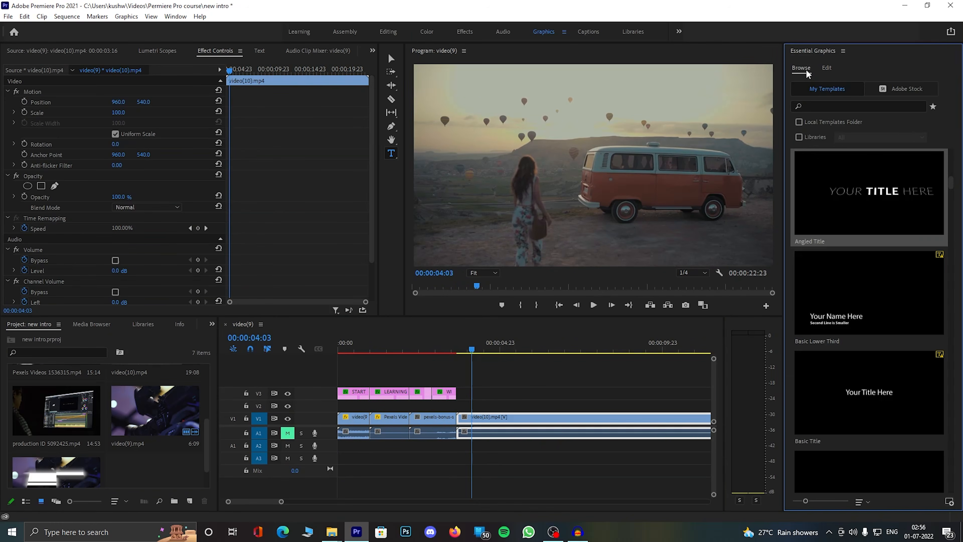
left_click_drag(947, 182, 960, 499)
left_click_drag(867, 428, 506, 380)
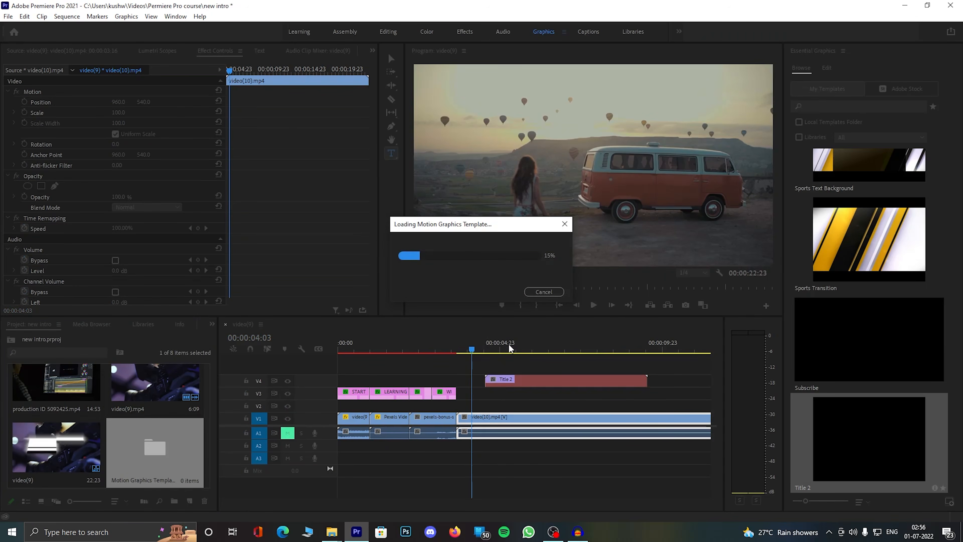
Set the Title 2 graphic's Motion scale to 188 and play back its animation.
left_click(520, 348)
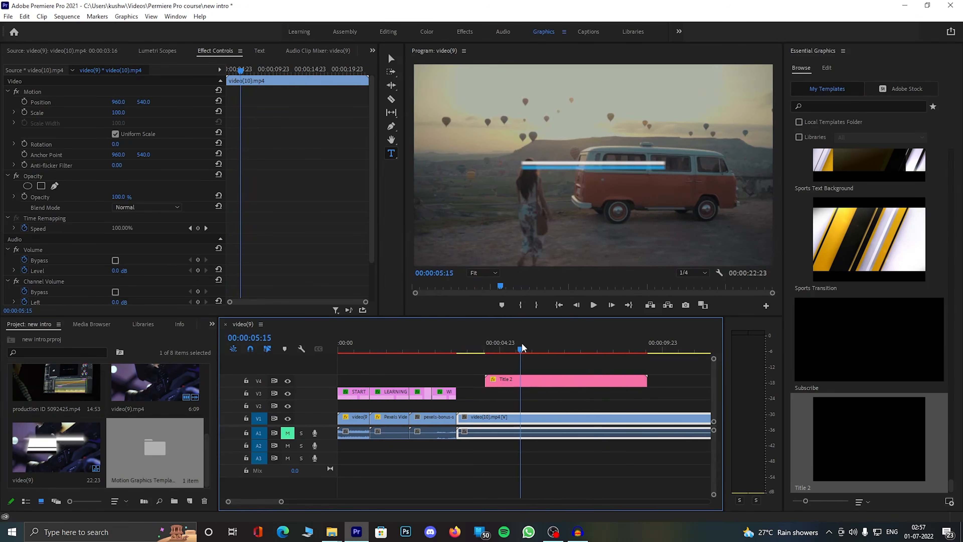
left_click_drag(522, 345, 516, 348)
double_click(534, 382)
left_click(152, 52)
left_click(192, 52)
left_click_drag(118, 123, 163, 124)
left_click(479, 347)
key("space")
key("space")
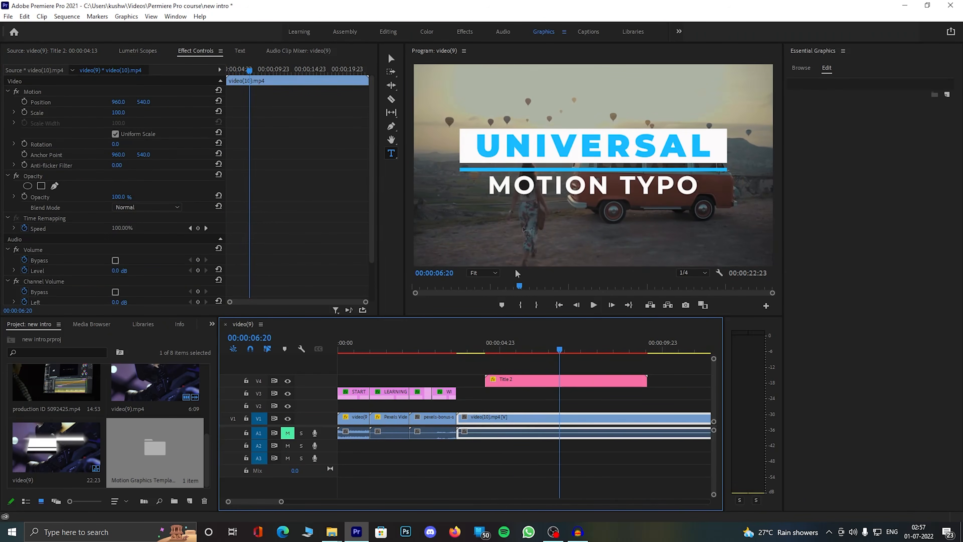
Change the Title 2 graphic's two text lines to Premiere and PRO.
left_click(577, 144)
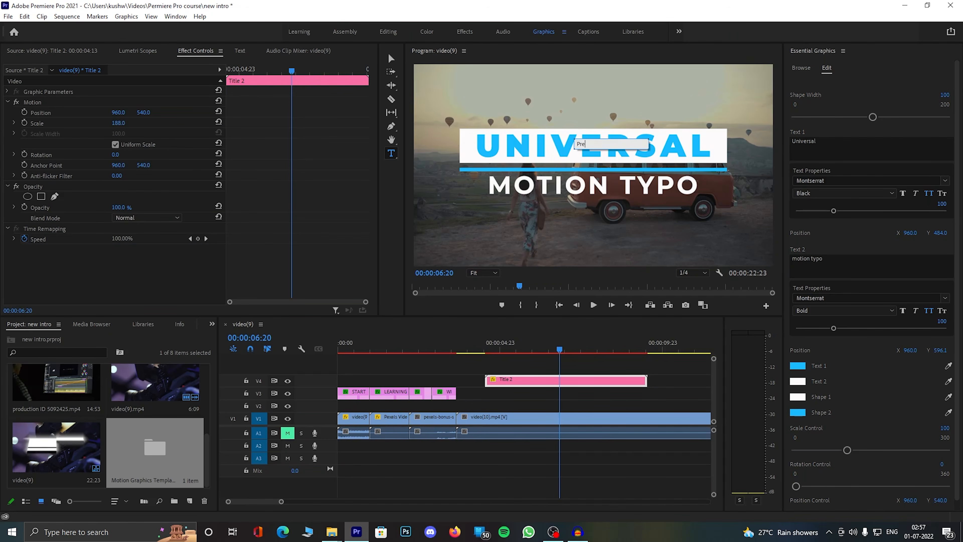
key("Return")
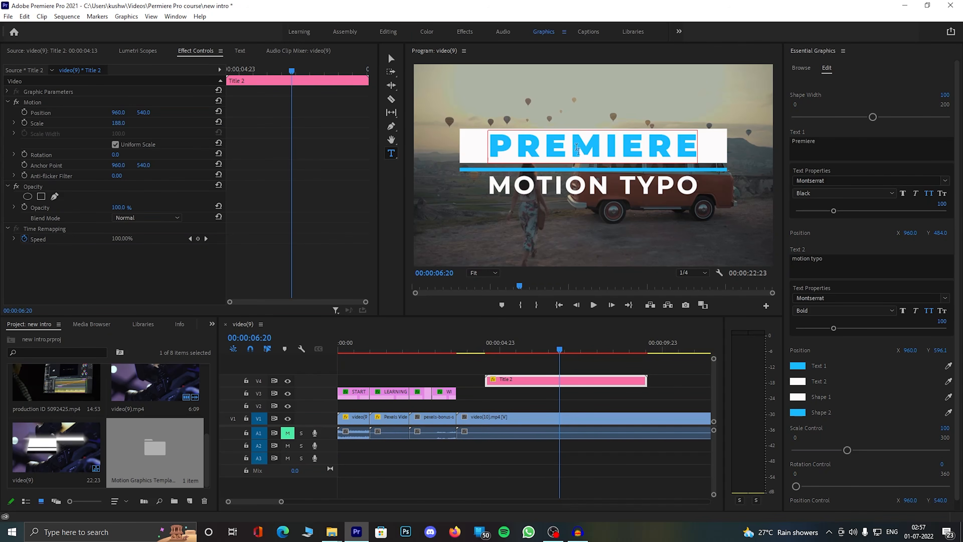
left_click(578, 193)
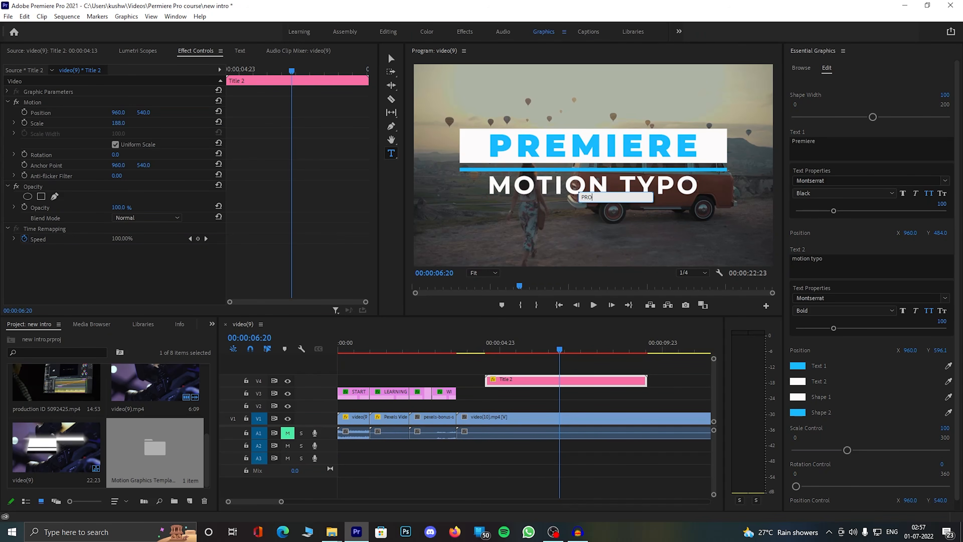
key("Escape")
Recolour the Text 1 line of the Title 2 graphic dark navy blue.
left_click(798, 366)
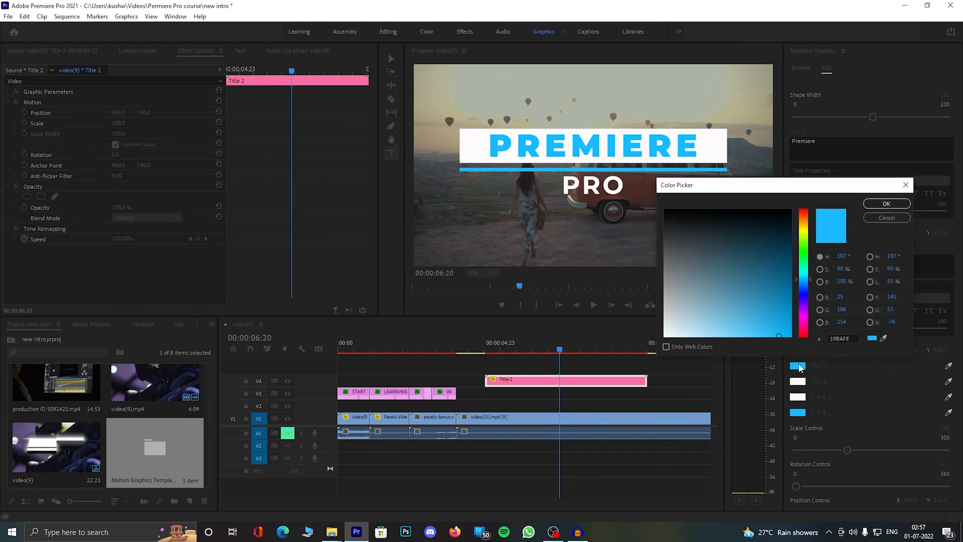
left_click(803, 286)
left_click(784, 275)
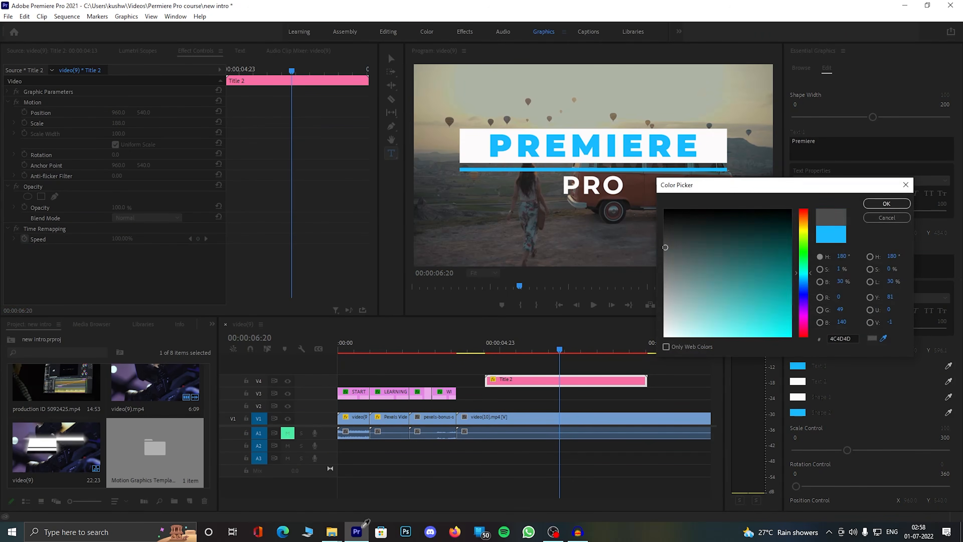
left_click(878, 204)
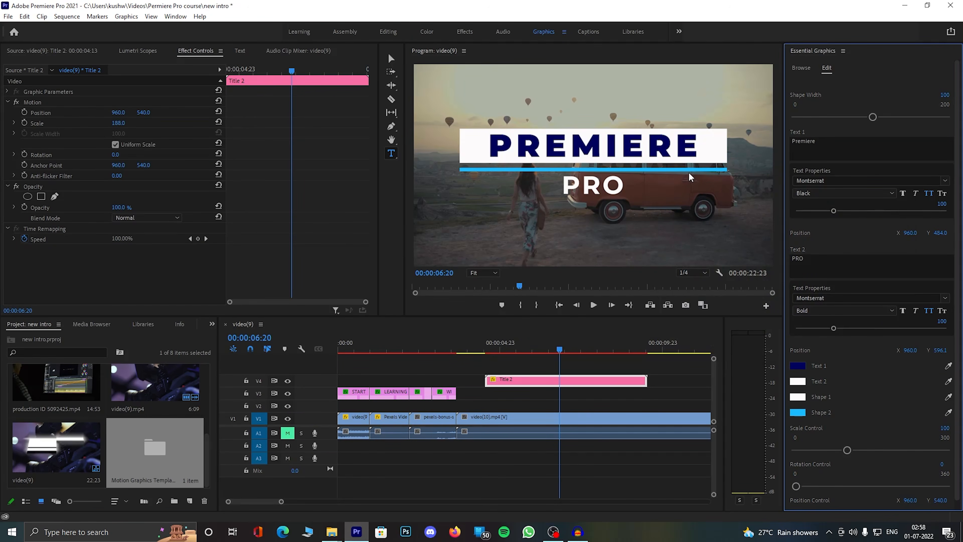
Recolour the Title 2 graphic's Shape 2 light purple 8787EC and copy that hex code.
left_click(800, 412)
left_click(883, 338)
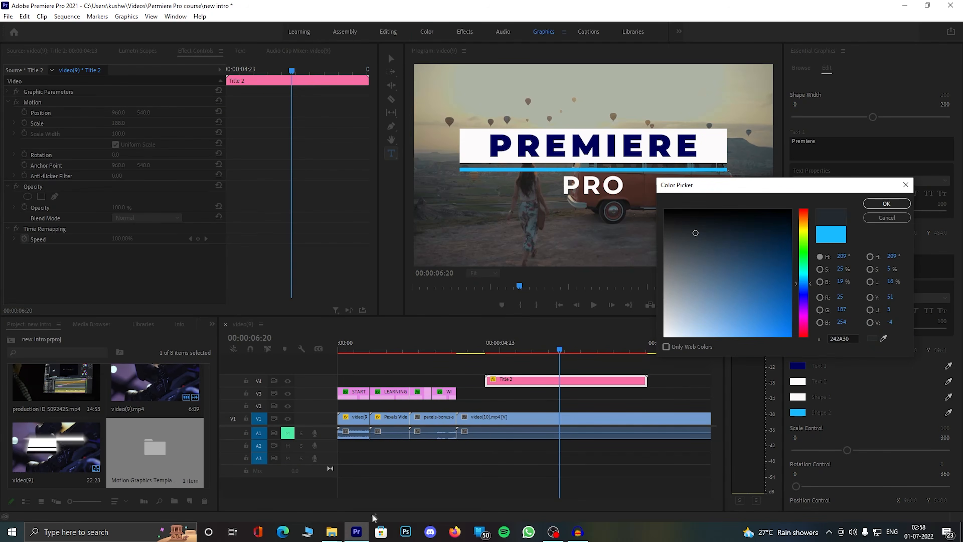
left_click(356, 531)
left_click(893, 204)
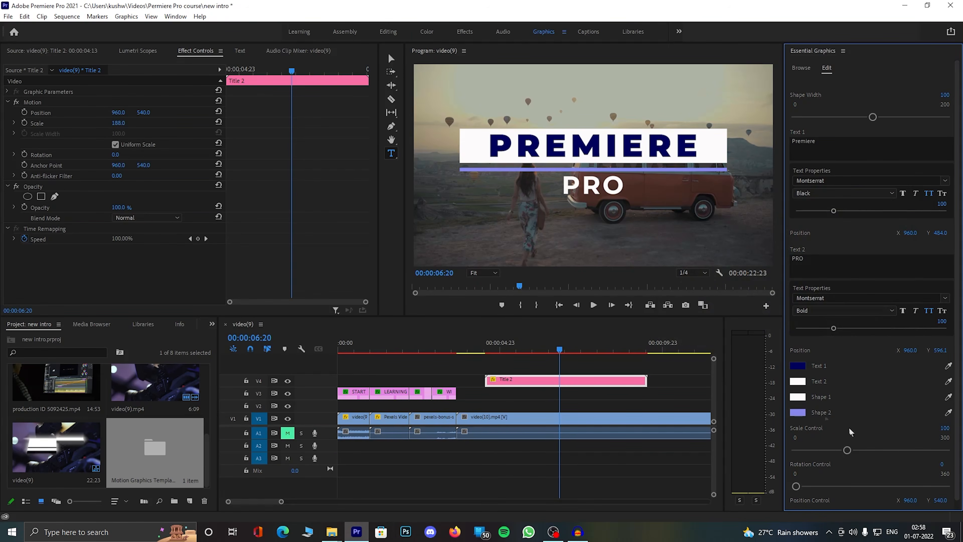
left_click(797, 412)
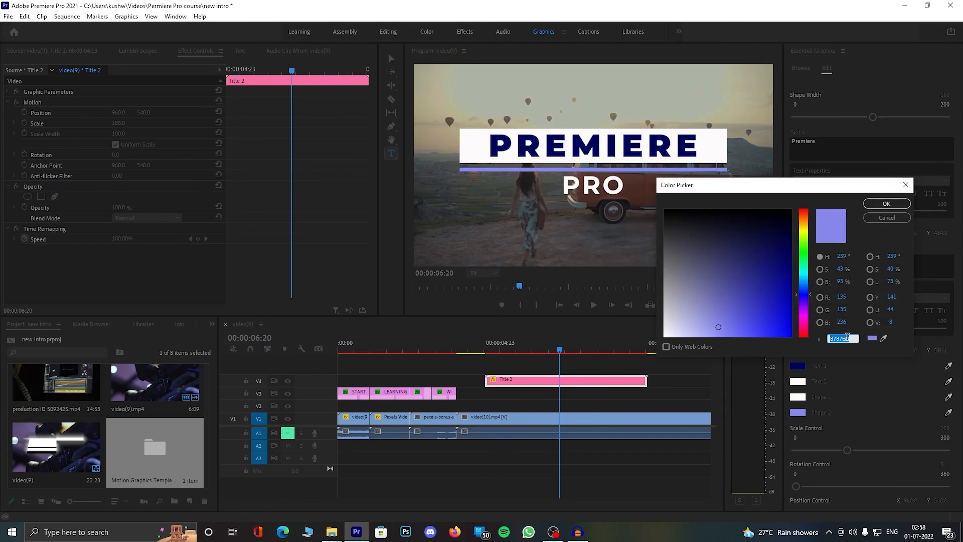
left_click(886, 217)
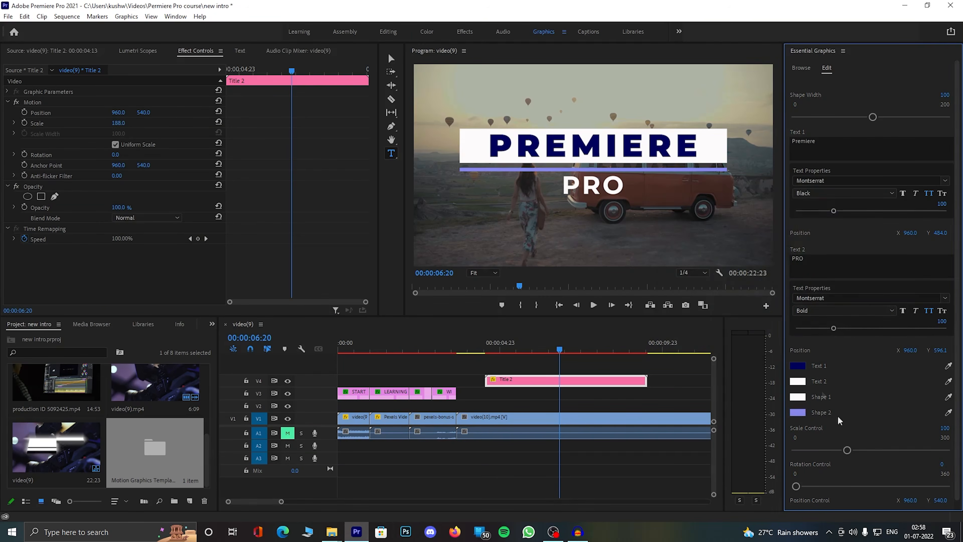
Apply the copied colour 8787EC to the Title 2 graphic's Shape 1 and Text 2.
left_click(797, 397)
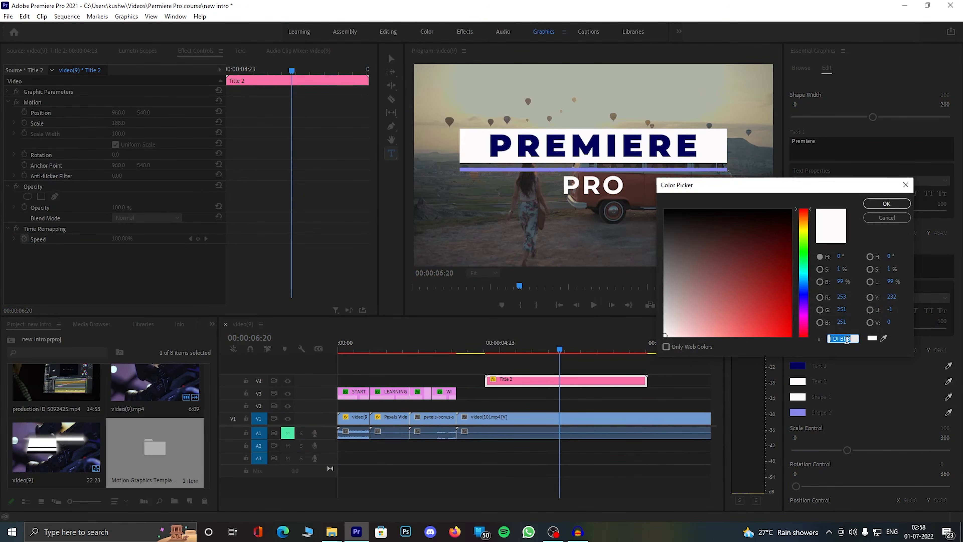
type("8787EC")
left_click(899, 205)
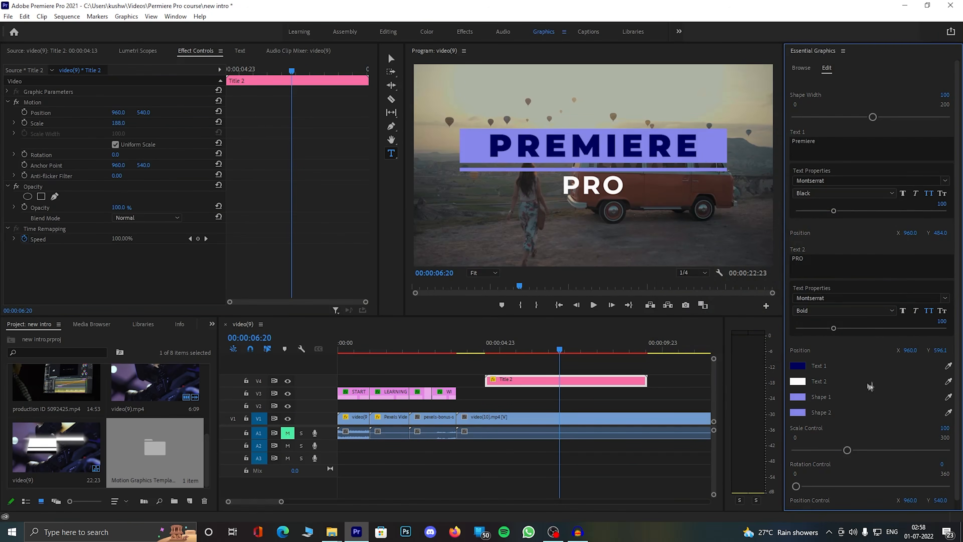
left_click(797, 381)
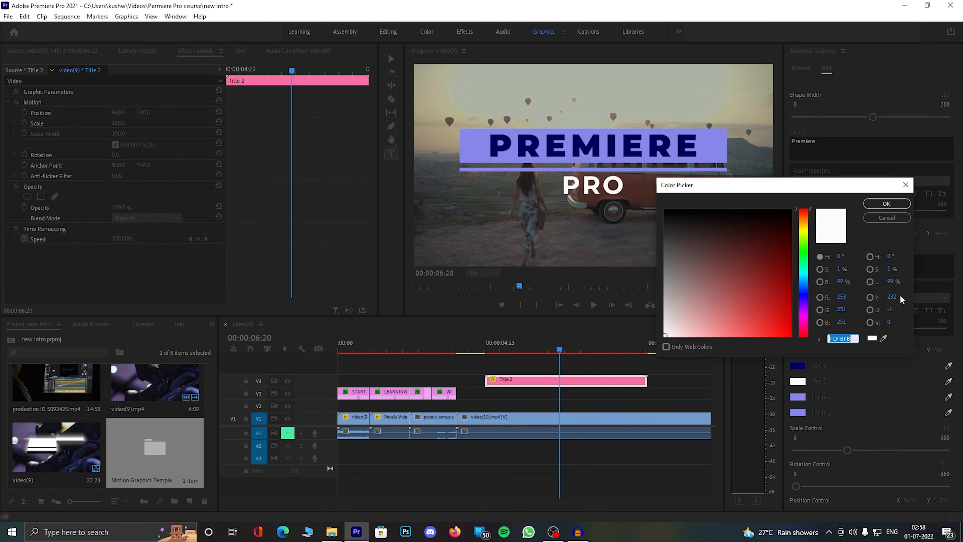
key("ctrl+v")
left_click(886, 204)
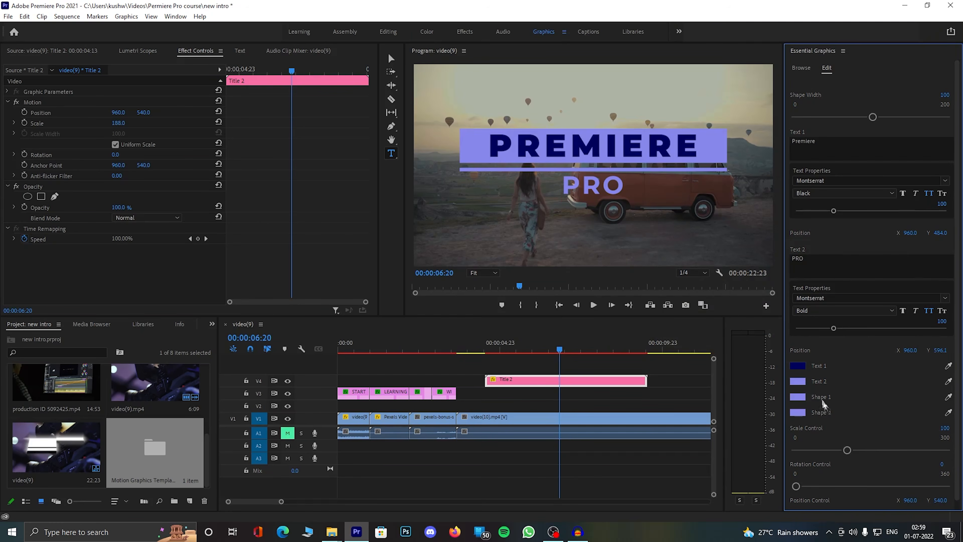
Recolour Shape 2 of the Title 2 graphic dark navy blue to match Text 1.
left_click(798, 412)
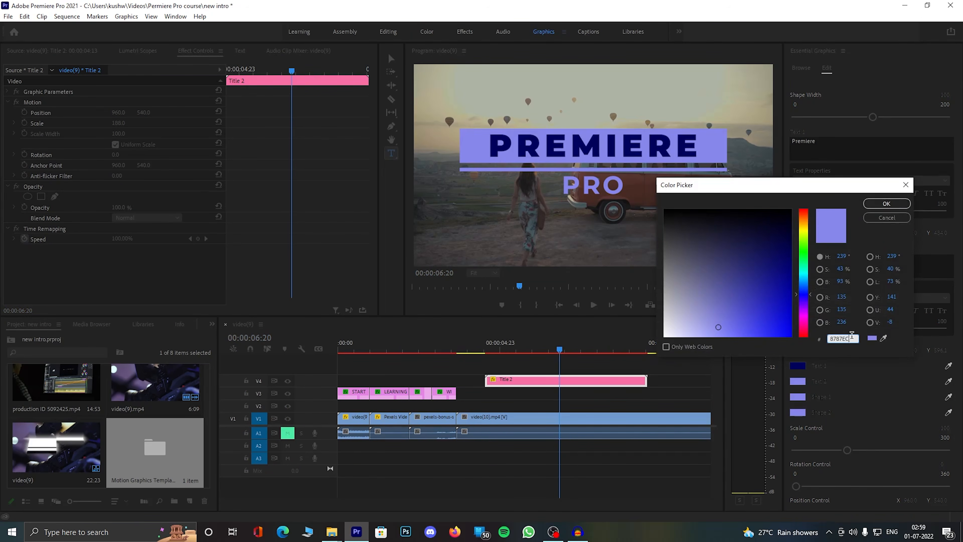
key("ctrl+v")
left_click(887, 205)
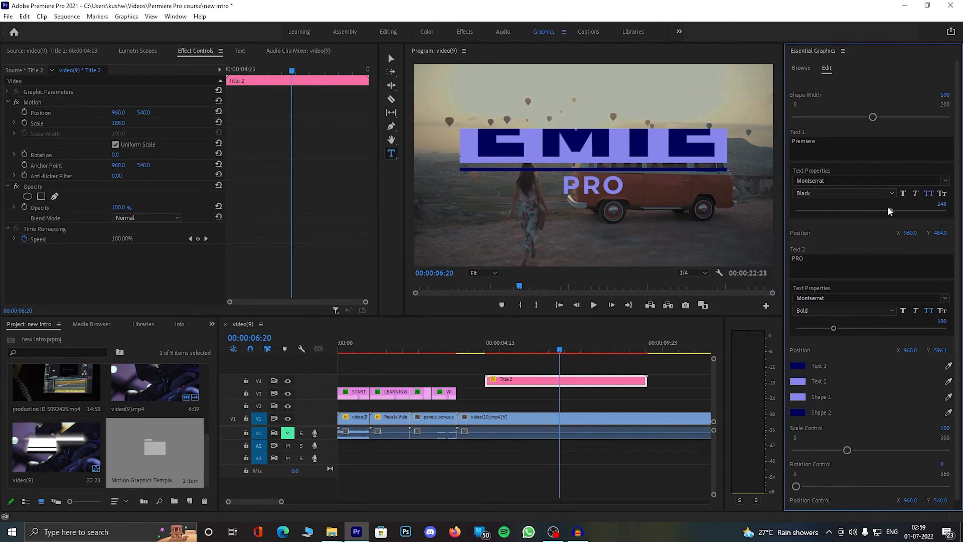
Play back the Title 2 graphic to check its animation with the new text and colours.
left_click(509, 343)
key("space")
key("space")
left_click(572, 154)
left_click(849, 153)
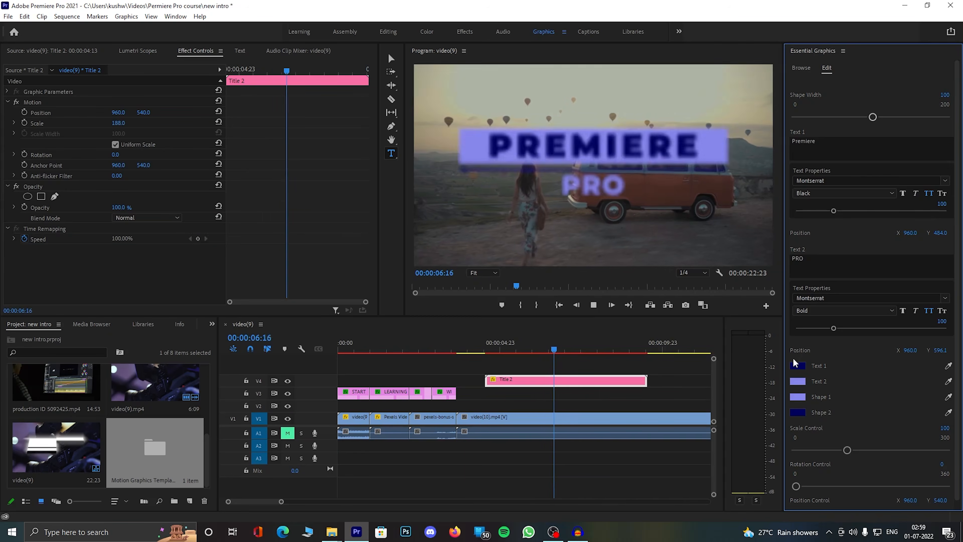
Move Title 2 to track V3 directly after the WITH US title, starting at 00:00:03:16, and play it back.
left_click(469, 344)
left_click_drag(524, 382, 496, 395)
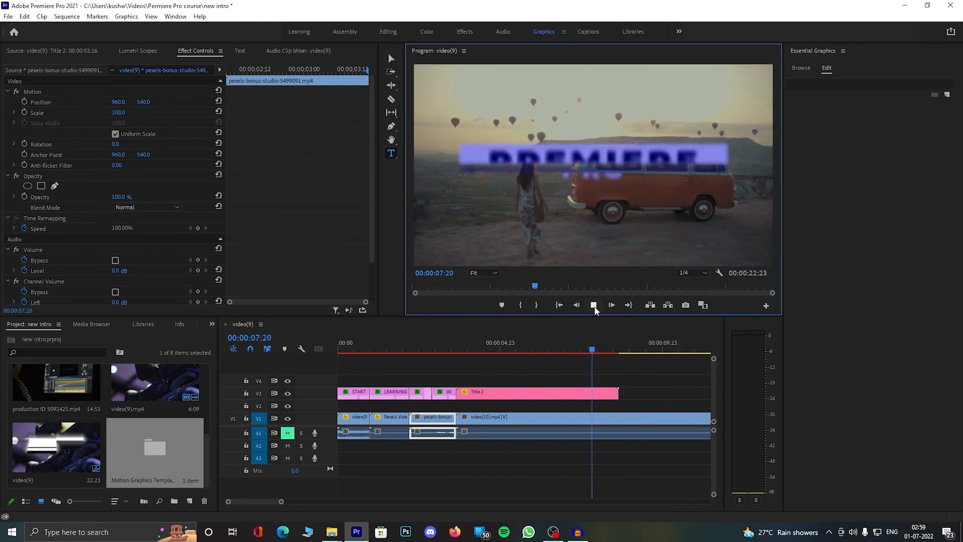
left_click(593, 306)
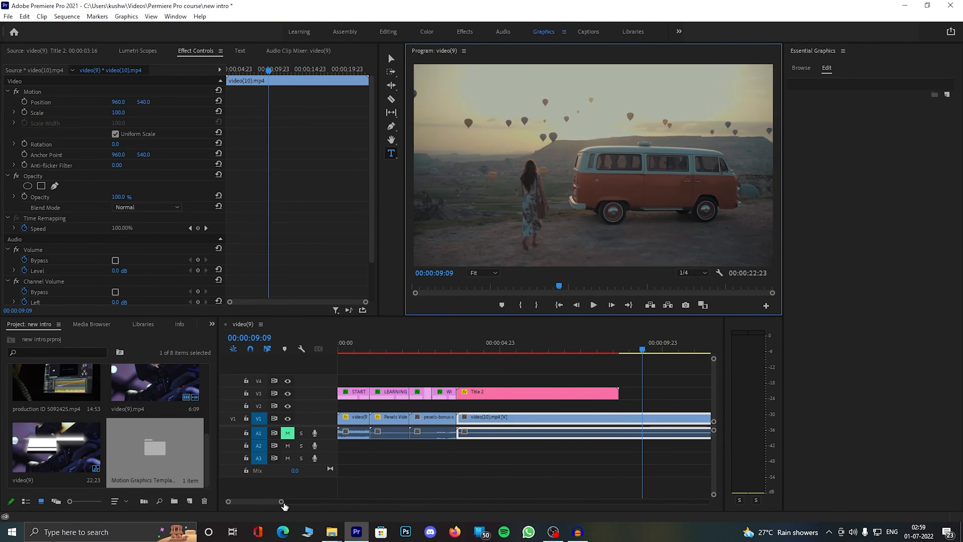
Trim the end of video(10).mp4 to the end of Title 2 and scrub through the shortened sequence.
left_click_drag(281, 501, 339, 501)
left_click_drag(539, 418, 410, 421)
left_click_drag(404, 501, 296, 506)
left_click_drag(379, 350, 134, 333)
left_click_drag(340, 350, 393, 352)
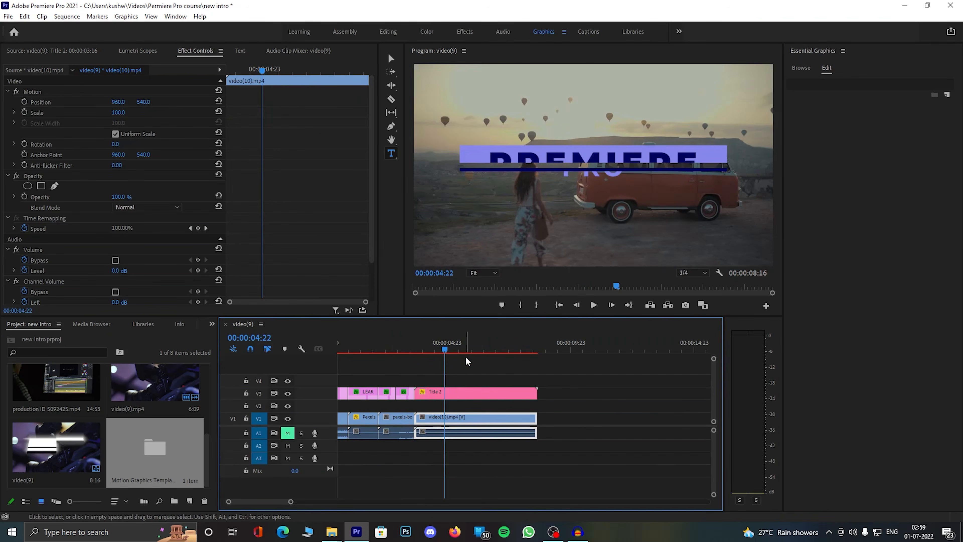
Grade video(10).mp4 in Lumetri Color with Exposure 0.9, Contrast 39.1, Shadows -27.2, Blacks -17.4 and Saturation 125.
left_click_drag(457, 345, 466, 342)
left_click(427, 32)
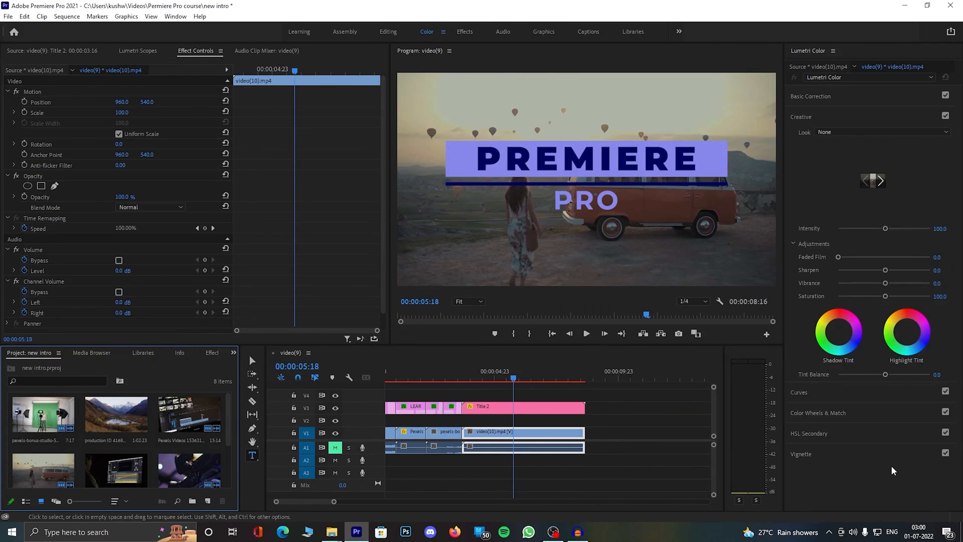
left_click(876, 104)
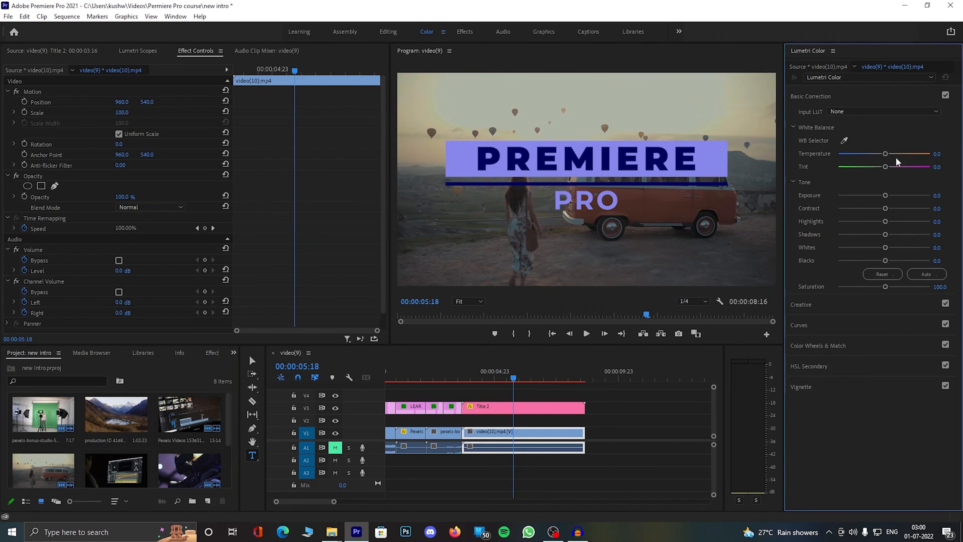
left_click_drag(886, 287, 862, 264)
left_click_drag(884, 234, 902, 215)
Set the program preview's playback resolution to Full and scrub across the graded van clip.
left_click(699, 304)
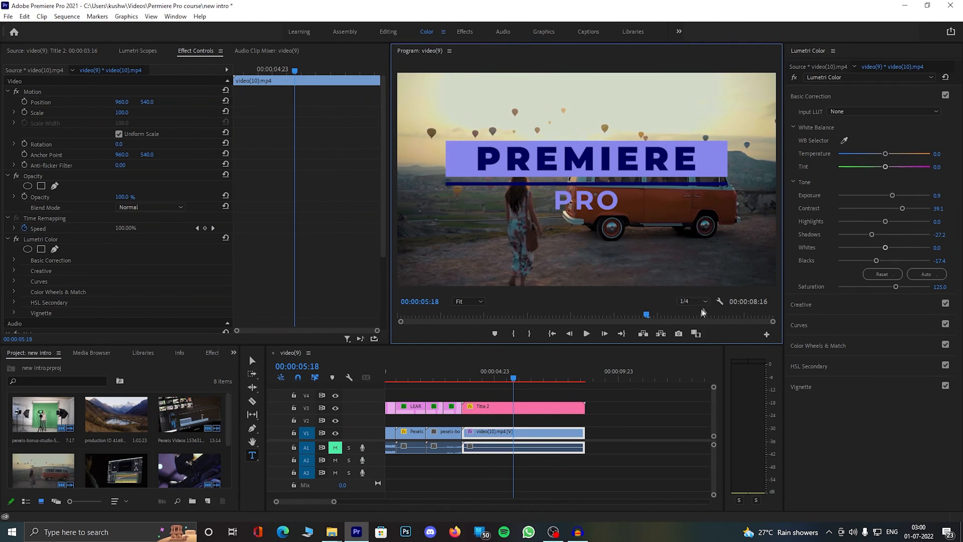
left_click(687, 314)
left_click_drag(494, 378, 518, 377)
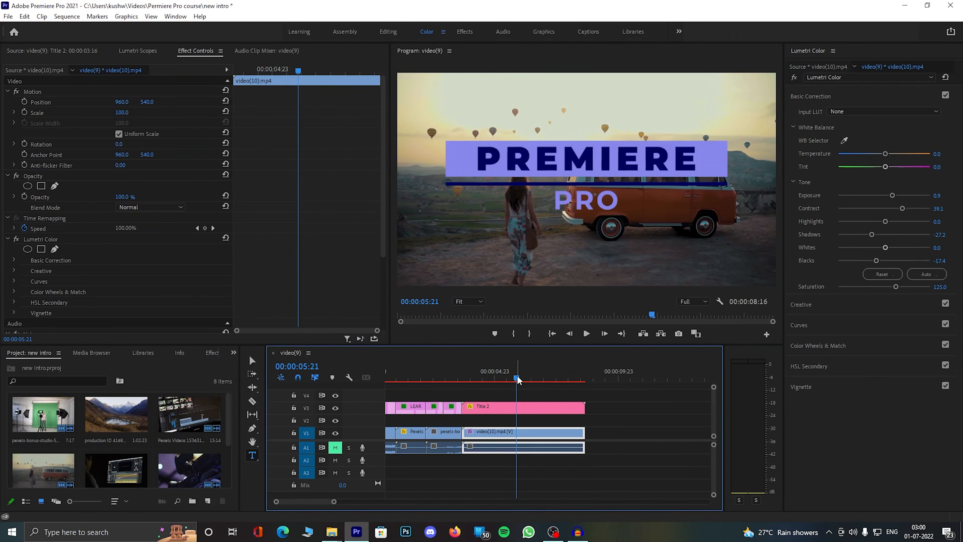
Add a Lumetri vignette to video(10).mp4 with Amount -3.0 and Midpoint about 38.6.
left_click(830, 386)
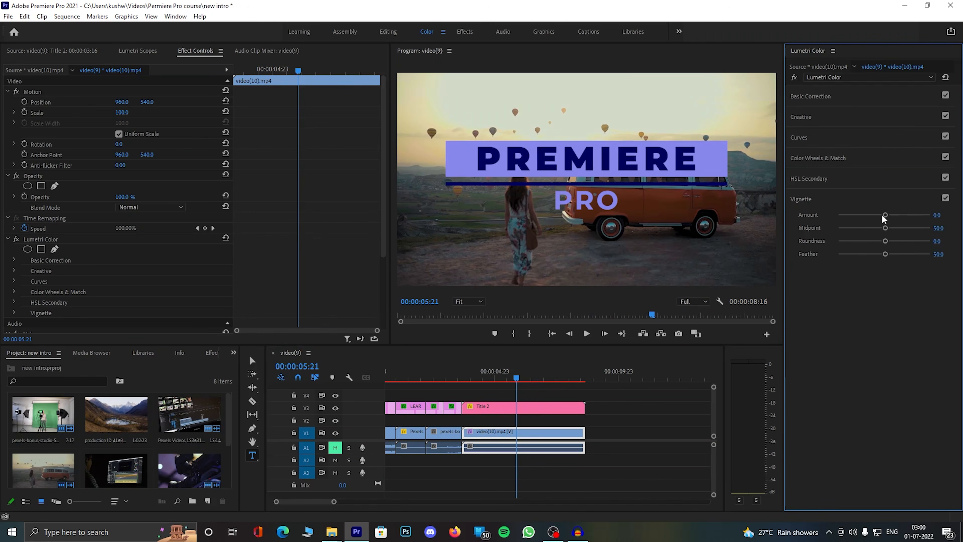
left_click_drag(884, 214, 872, 229)
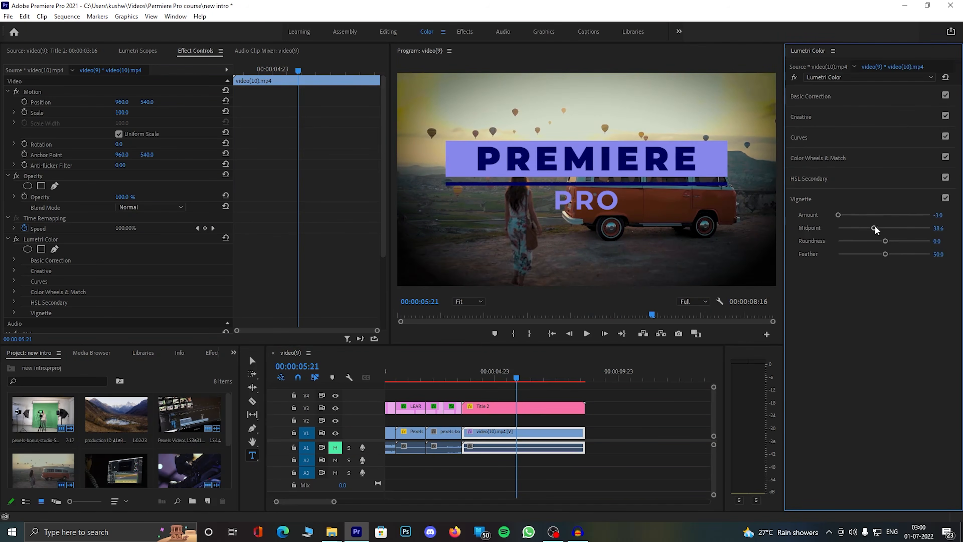
Grade the green-screen clip with Exposure -2.4, Contrast 26.1, Highlights -37.0 and Shadows -38.0, and raise its Saturation.
left_click(455, 434)
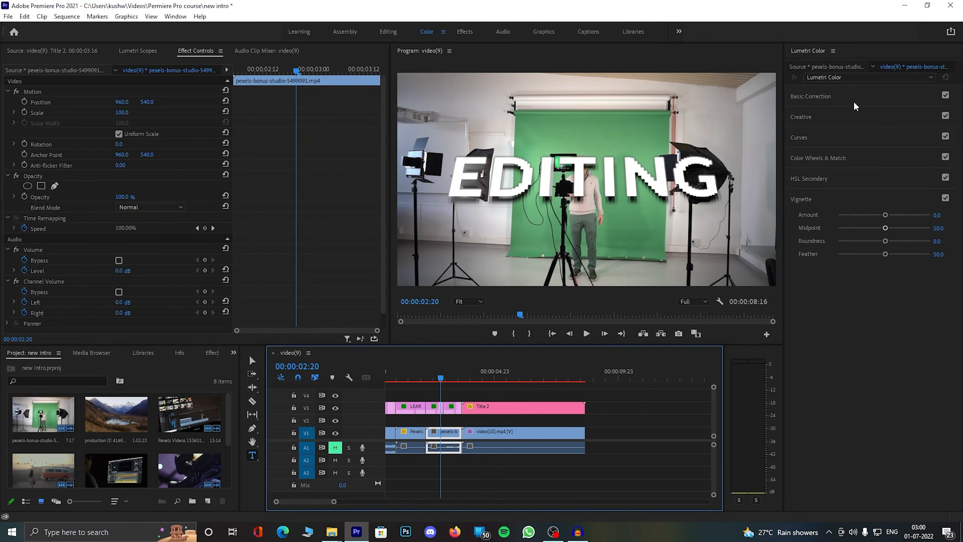
left_click(810, 96)
left_click_drag(885, 195, 864, 196)
double_click(863, 196)
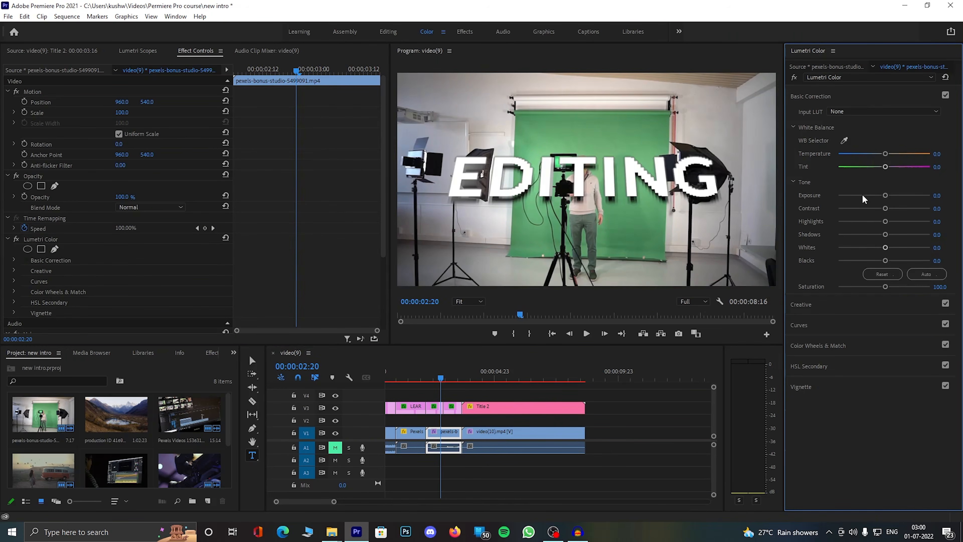
left_click(861, 195)
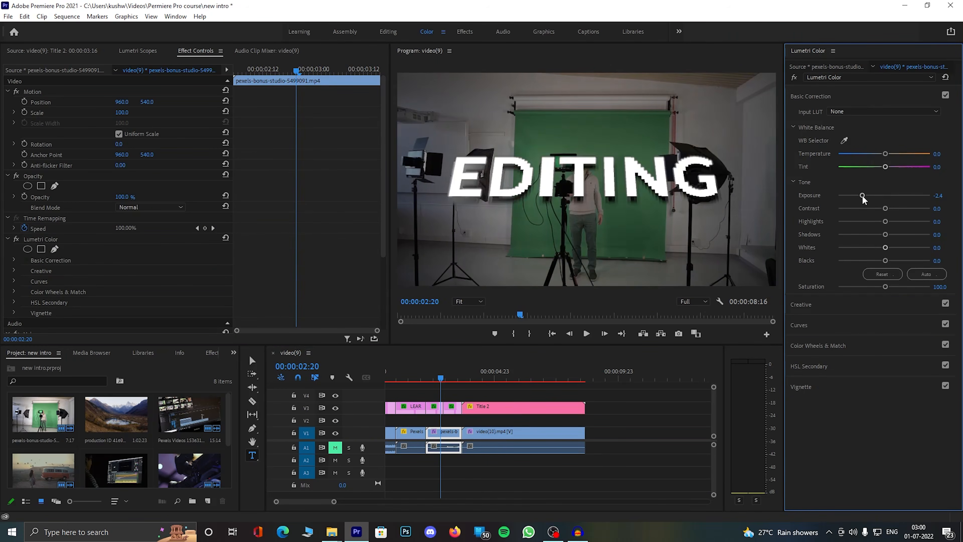
left_click_drag(884, 208, 867, 234)
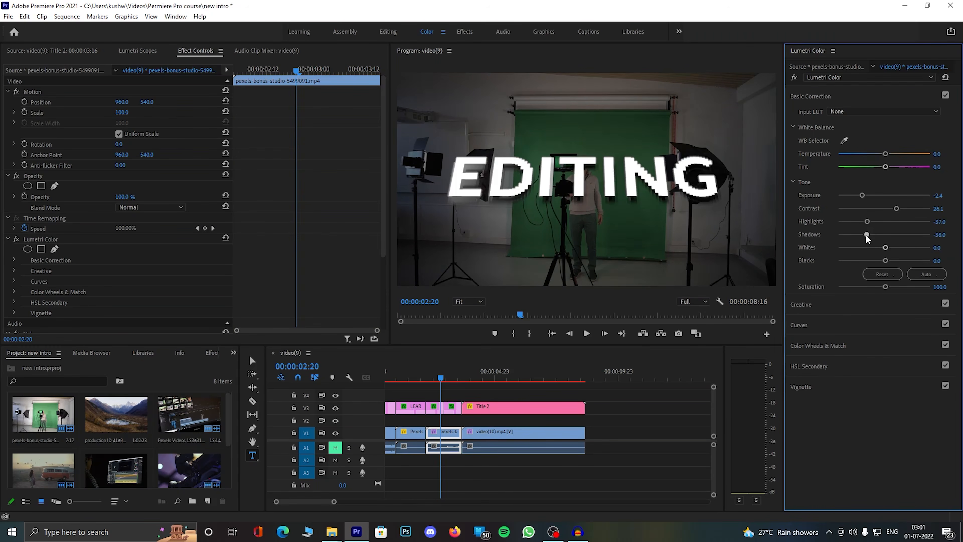
left_click_drag(884, 286, 927, 261)
Play back the green-screen clip to check its grading under the EDITING title.
left_click_drag(424, 378, 419, 379)
left_click(586, 334)
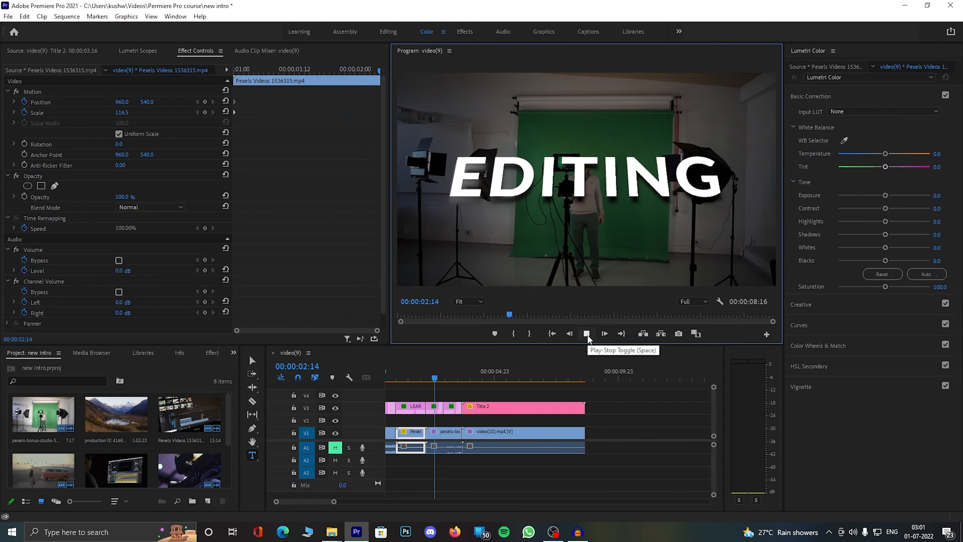
left_click(586, 333)
Add a Lumetri vignette with Amount -1.7 to the green-screen clip.
left_click(811, 387)
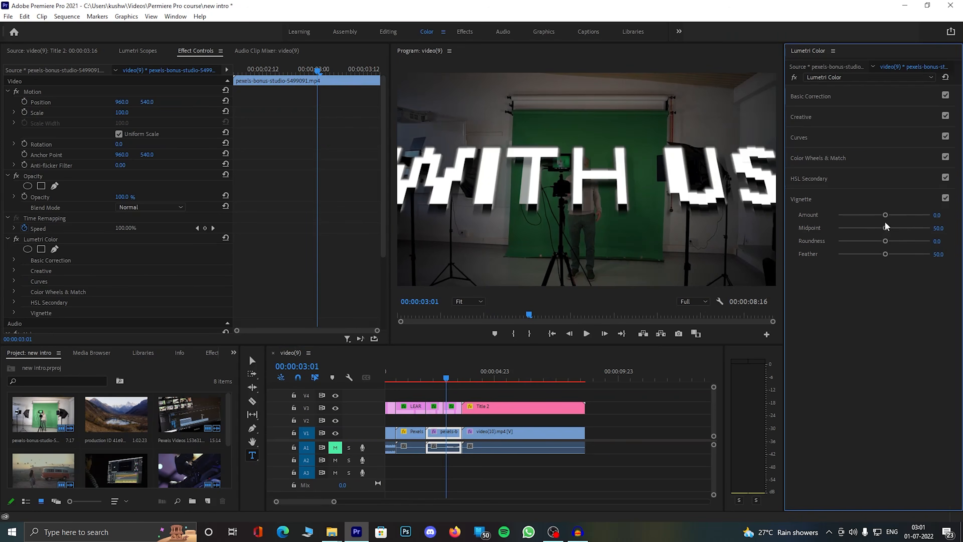
left_click_drag(936, 215, 922, 215)
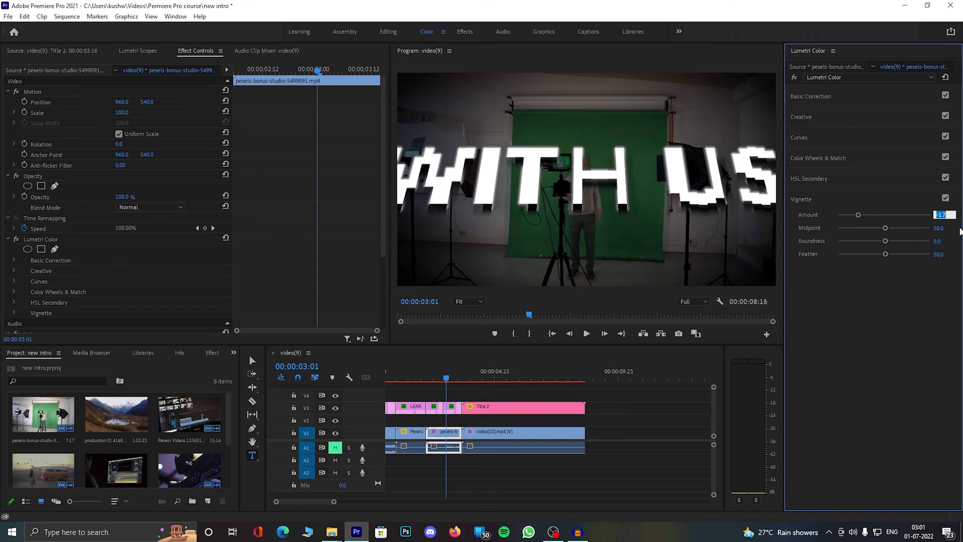
Grade video(9).mp4 under the START title with Exposure 0.5, Contrast 21.7, Highlights -50.0, Shadows -18.5, Whites -16.3 and Saturation 137.0.
left_click_drag(496, 379, 411, 378)
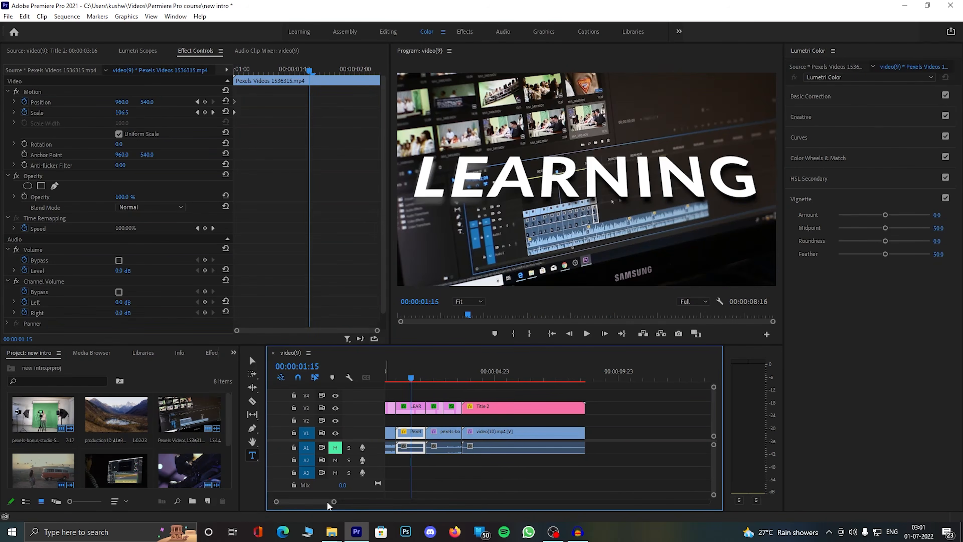
left_click_drag(327, 502, 322, 502)
left_click(397, 374)
left_click(842, 101)
left_click_drag(885, 195, 889, 195)
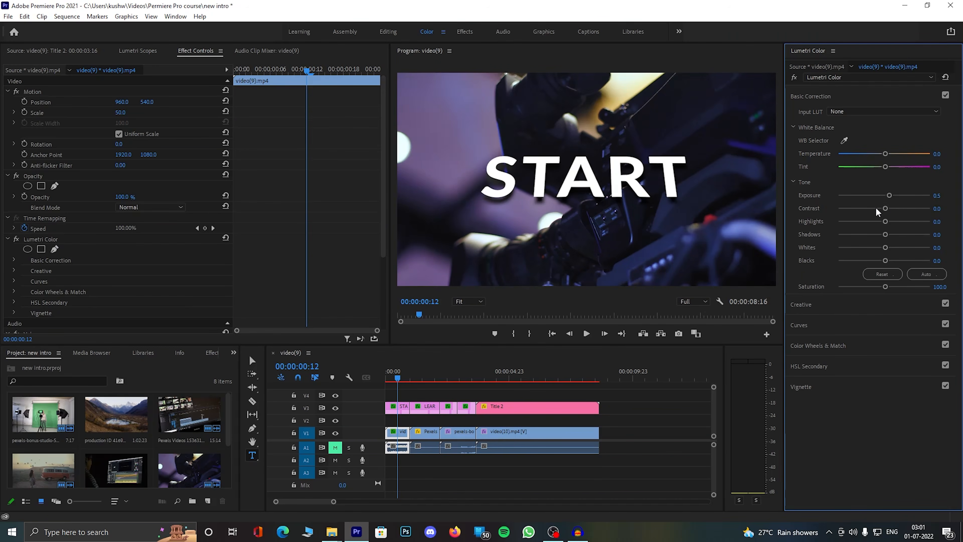
left_click(893, 209)
mouse_move(885, 221)
left_mouse_down()
mouse_move(861, 222)
mouse_move(886, 236)
mouse_move(860, 248)
mouse_move(876, 248)
mouse_move(876, 235)
left_mouse_up()
left_click_drag(885, 286, 900, 292)
Create an adjustment layer and place it on V2 at the start of the sequence.
left_click_drag(417, 376, 384, 377)
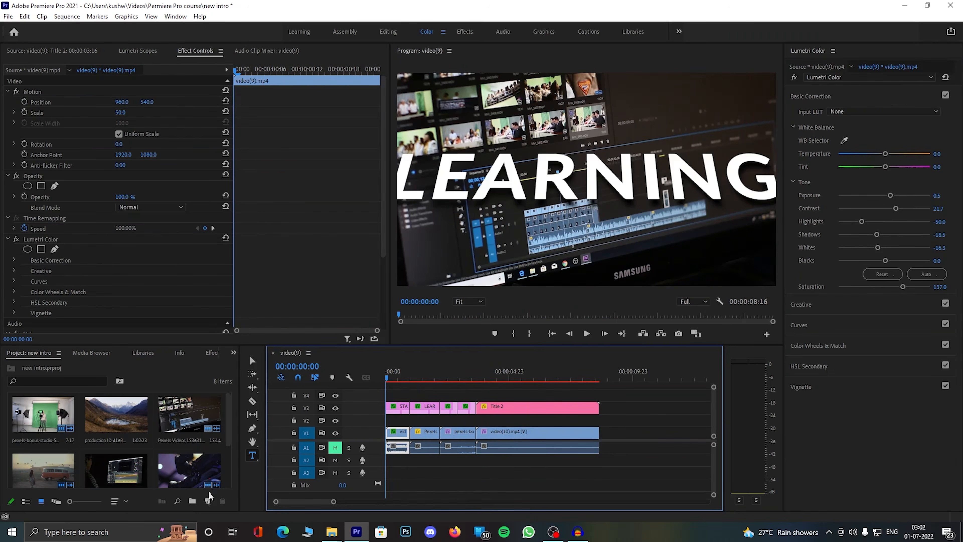
left_click(208, 501)
left_click(250, 423)
left_click(497, 301)
left_click_drag(190, 470, 417, 418)
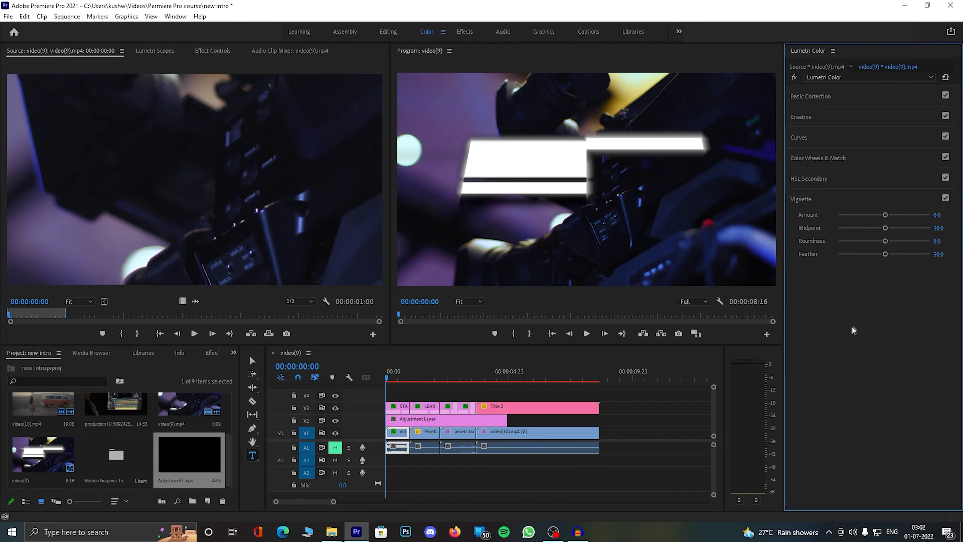
Add a Lumetri vignette with Amount -2.2 to video(9).mp4 and one with Amount -5.0 to Pexels Videos 1536315.mp4.
left_click_drag(885, 214, 837, 214)
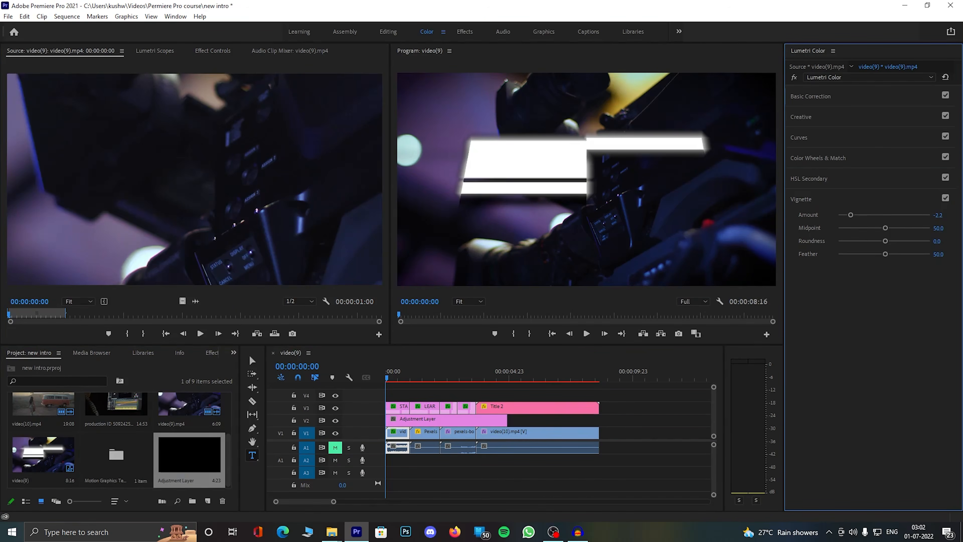
left_click(427, 377)
left_click_drag(937, 215, 925, 215)
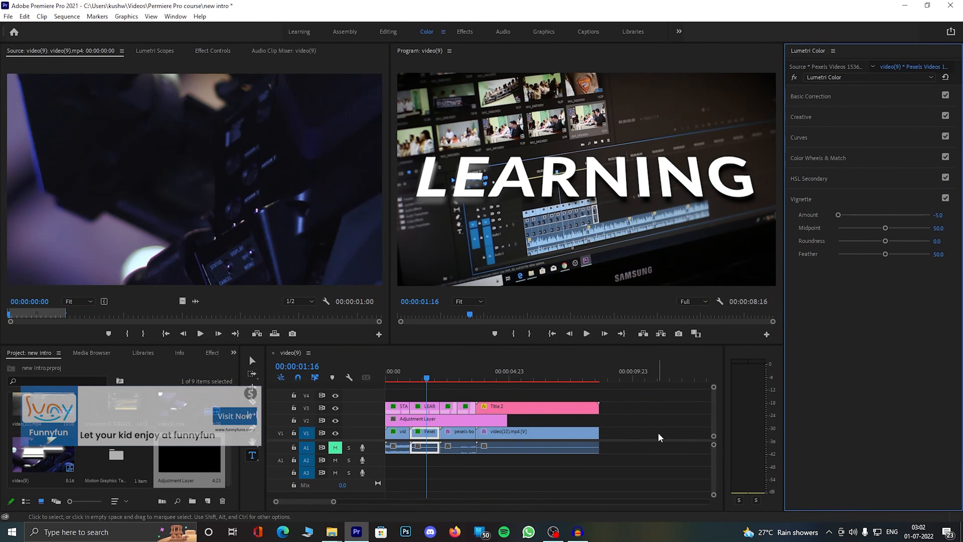
Extend the adjustment layer to the end of the sequence and set its Faded Film to 27.7.
left_click_drag(507, 419, 598, 420)
left_click(552, 424)
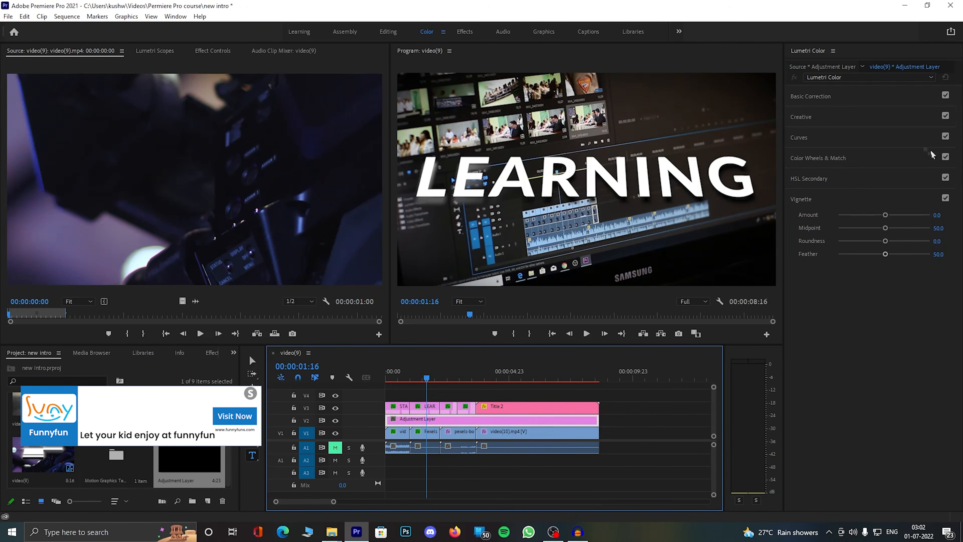
left_click(864, 139)
left_click(848, 121)
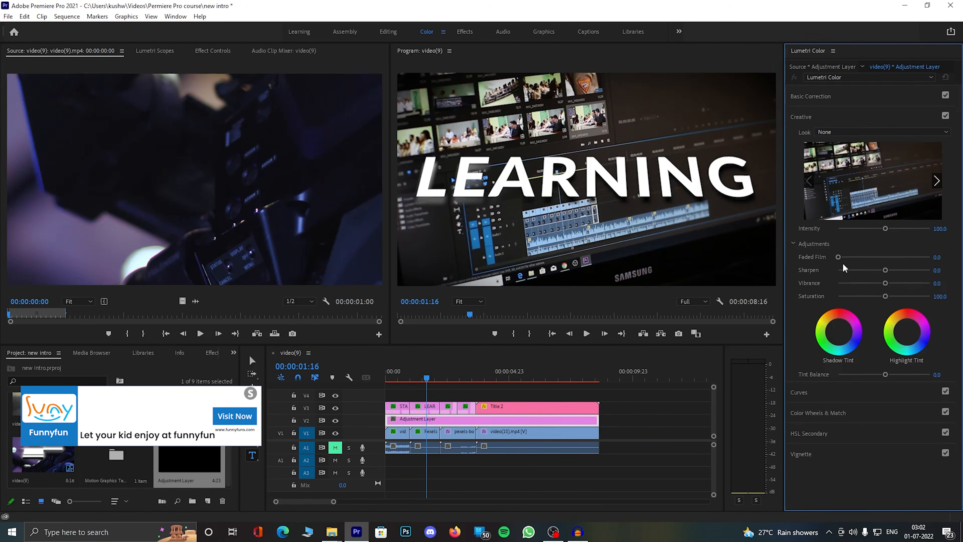
left_click_drag(839, 259, 864, 260)
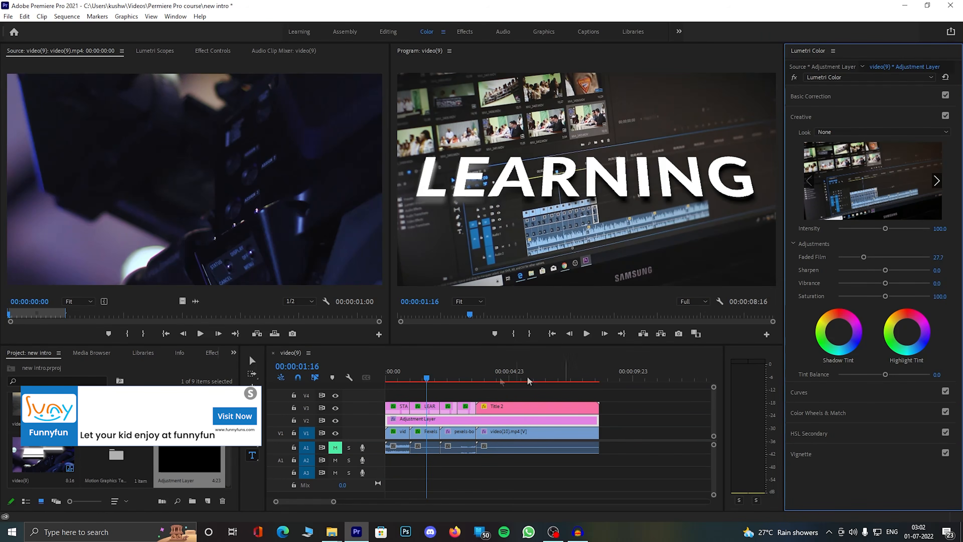
Move the adjustment layer from V2 to V4 above the titles and set its Faded Film to 29.3.
left_click_drag(465, 419, 466, 399)
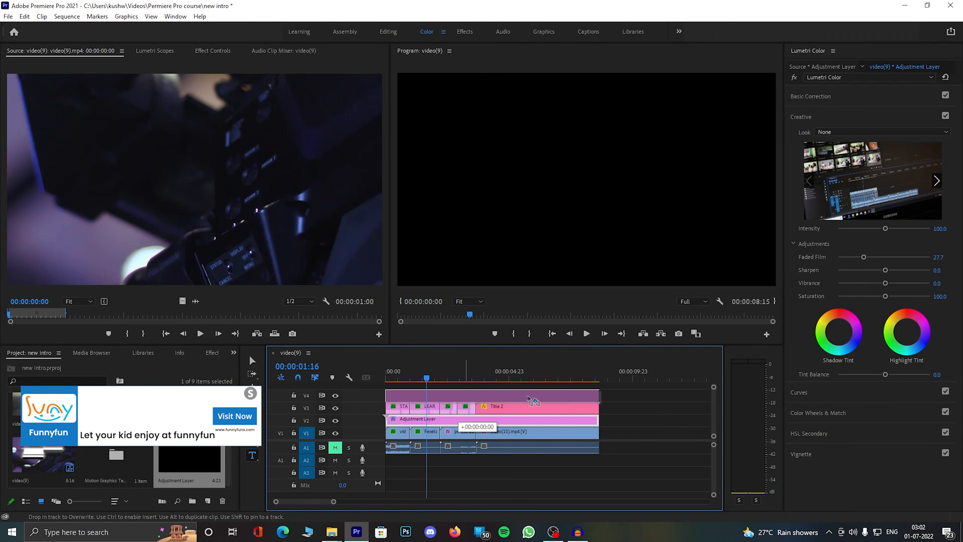
left_click_drag(533, 398, 575, 398)
left_click_drag(863, 256, 865, 256)
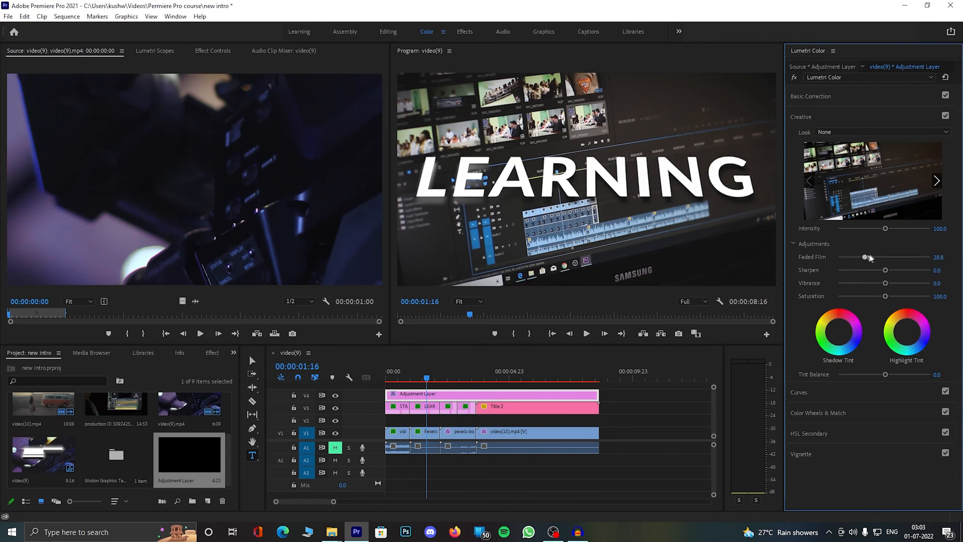
Reduce the program playback resolution to 1/4 and play the intro from the start to check the faded look.
left_click(457, 379)
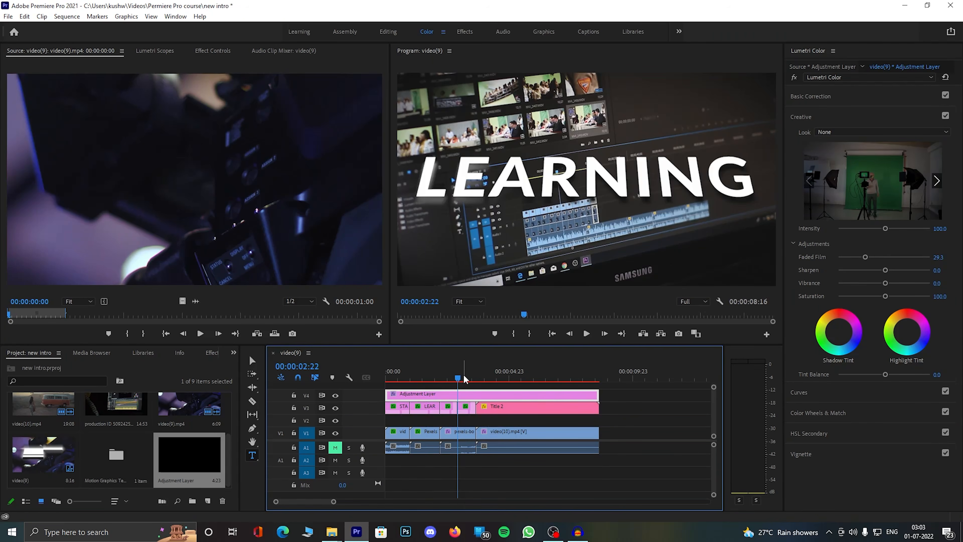
left_click_drag(476, 376, 383, 378)
left_click(705, 304)
left_click(695, 332)
left_click(587, 335)
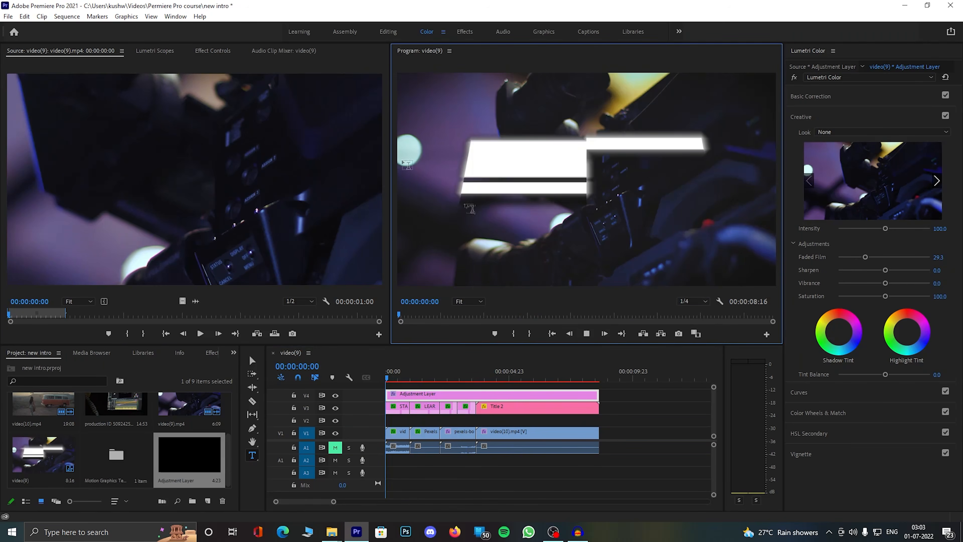
left_click(210, 53)
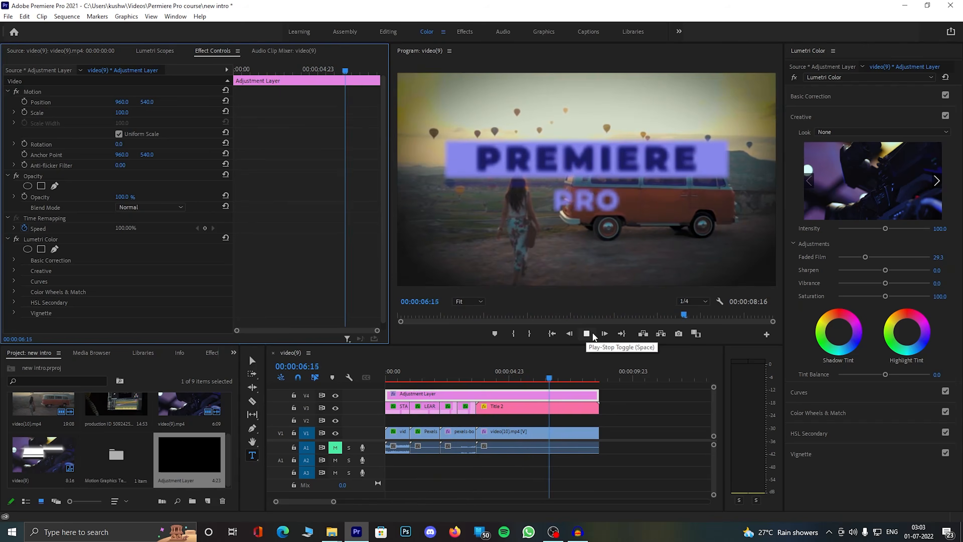
Return the playhead to the start of the sequence and render it from In to Out.
left_click(428, 377)
left_click_drag(424, 376, 380, 372)
left_click(67, 17)
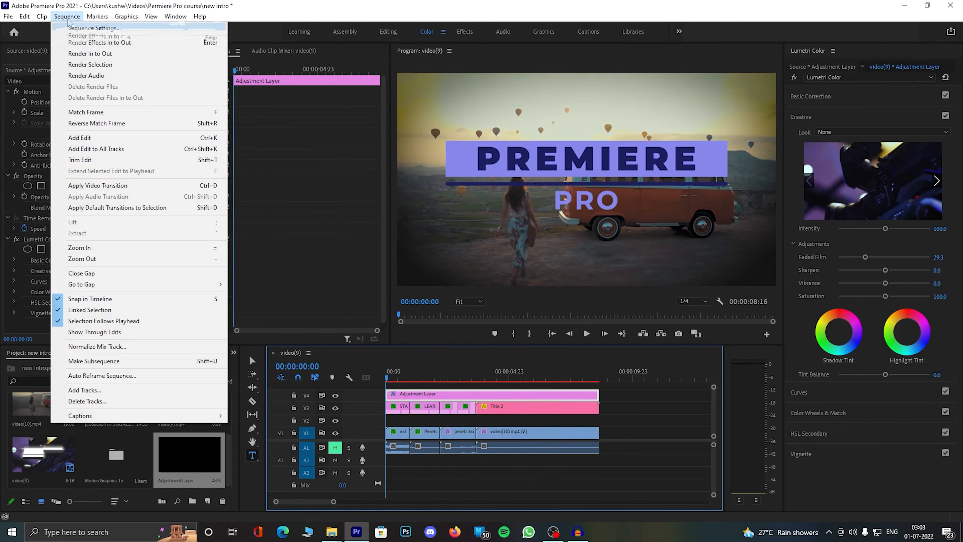
left_click(109, 54)
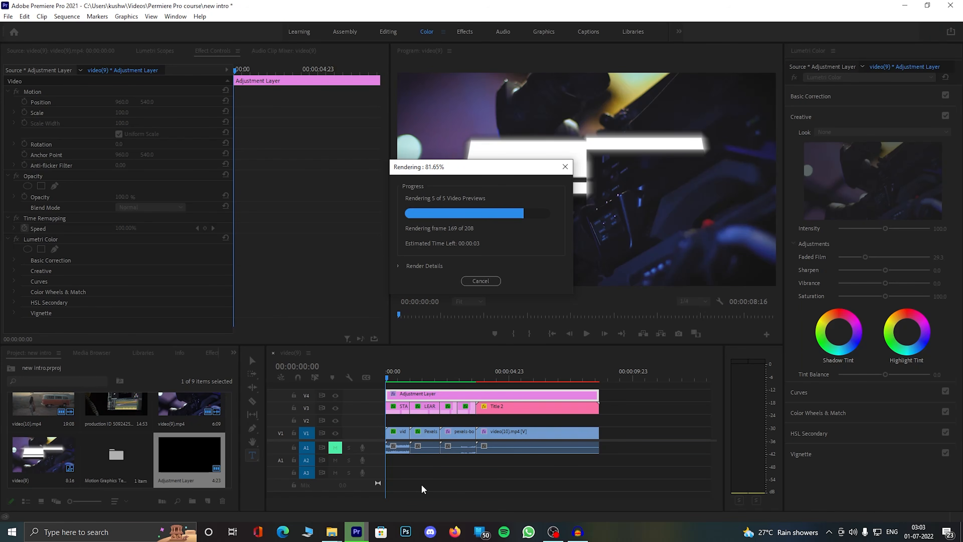
Switch to File Explorer and open the overlays folder inside Videos, Permiere Pro course.
mouse_move(331, 531)
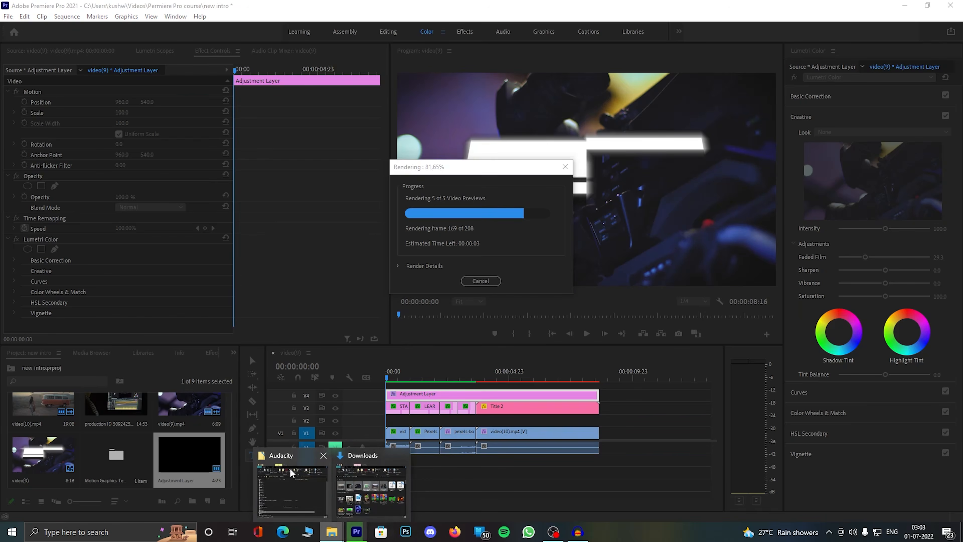
left_click(350, 477)
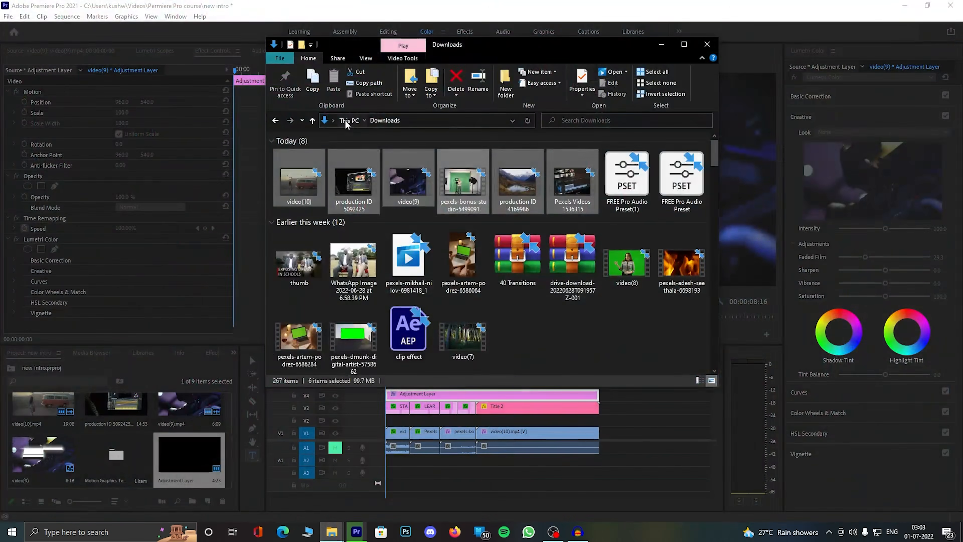
left_click(348, 120)
double_click(303, 218)
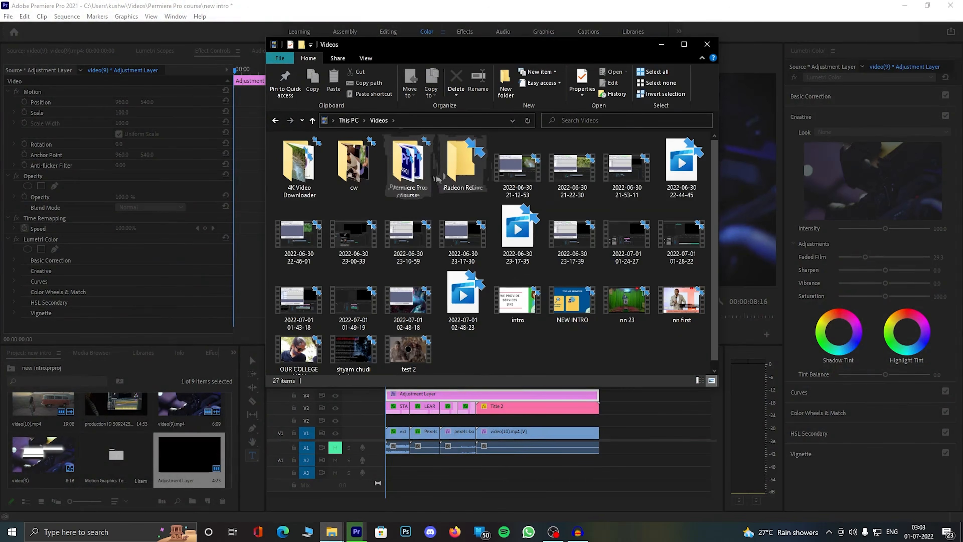
double_click(351, 162)
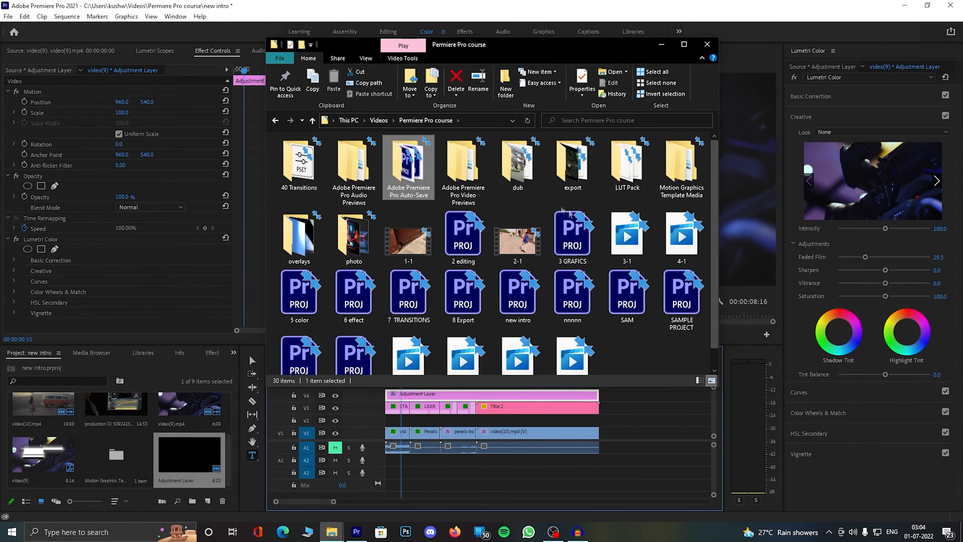
double_click(312, 260)
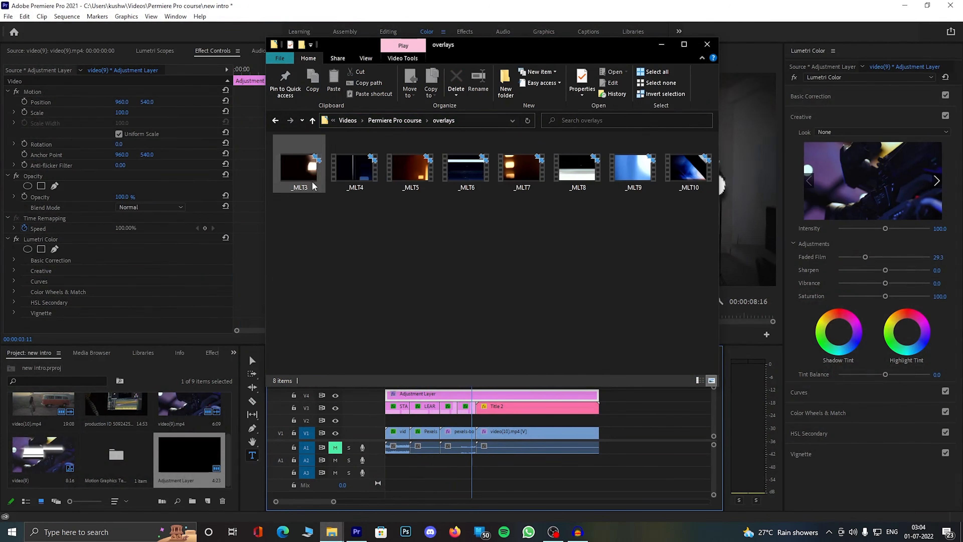
Preview the _MLT3 light overlay and import it onto V2 in the empty area after the closing title.
double_click(314, 185)
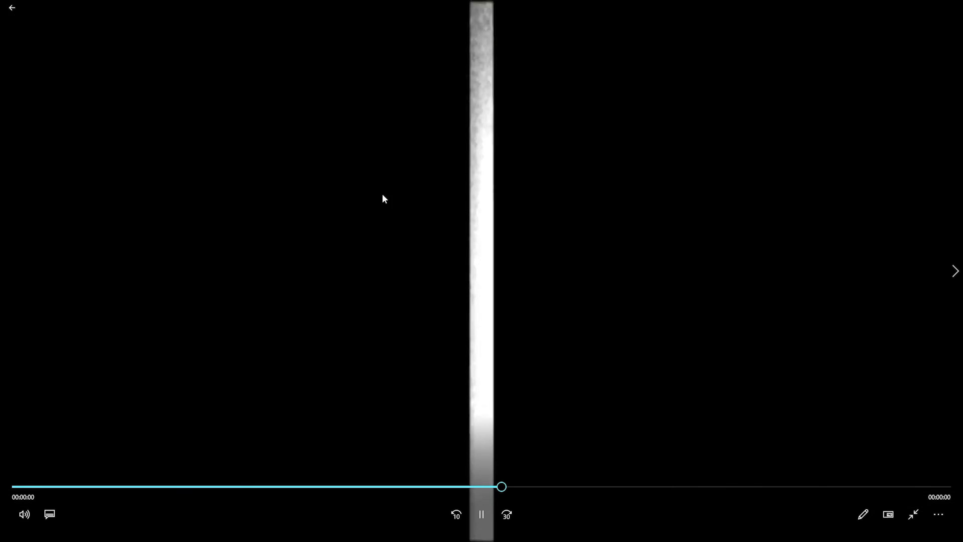
left_click(950, 8)
left_click_drag(299, 167, 644, 420)
left_click(621, 483)
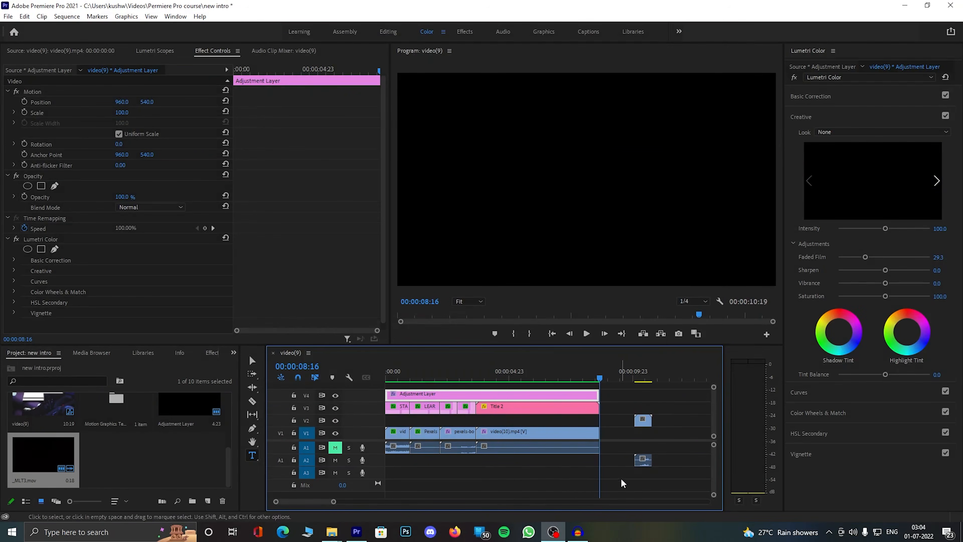
Set the blend mode of the _MLT3.mov overlay to Screen.
left_click(646, 425)
left_click_drag(643, 379, 644, 378)
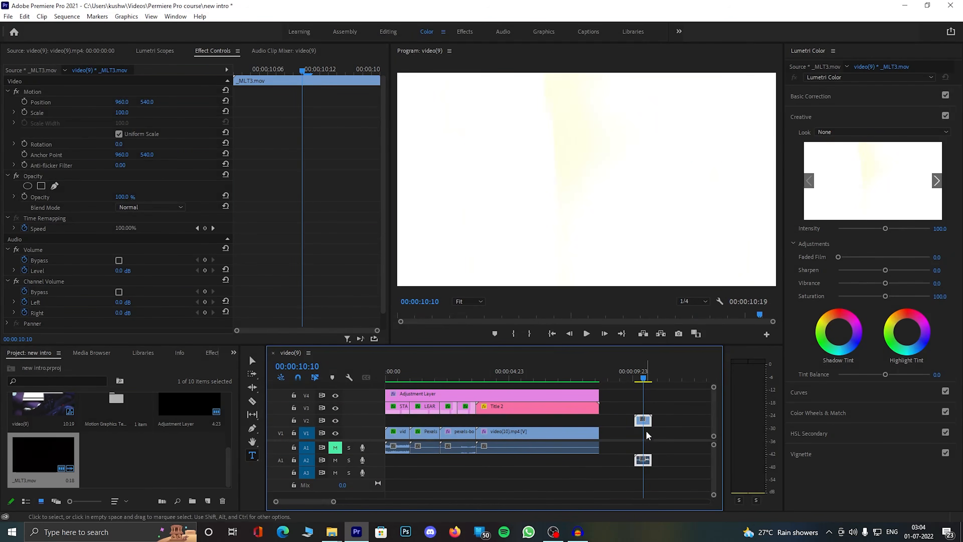
left_click(156, 206)
left_click(144, 309)
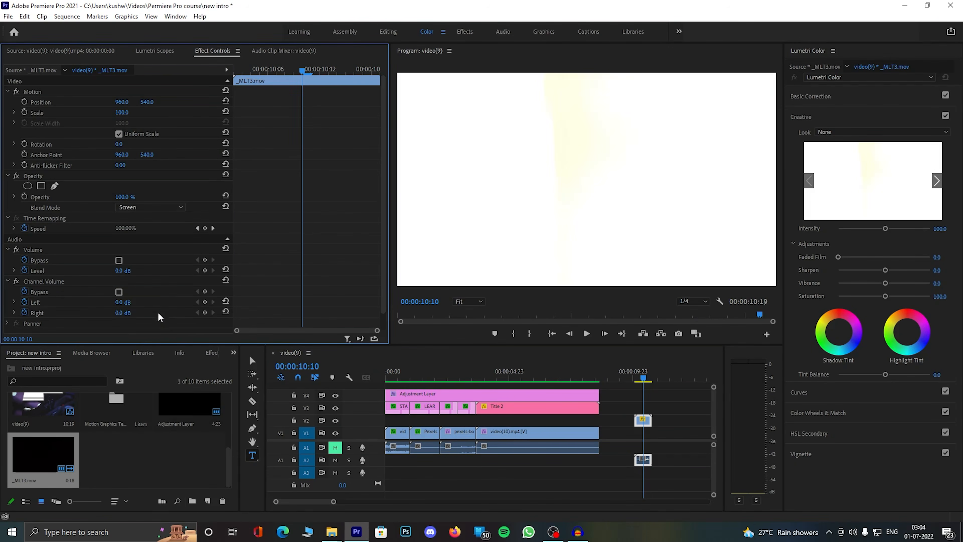
Split the _MLT3.mov overlay at its white flash, move both halves over the first clip cut on V2, and play it back.
left_click(254, 401)
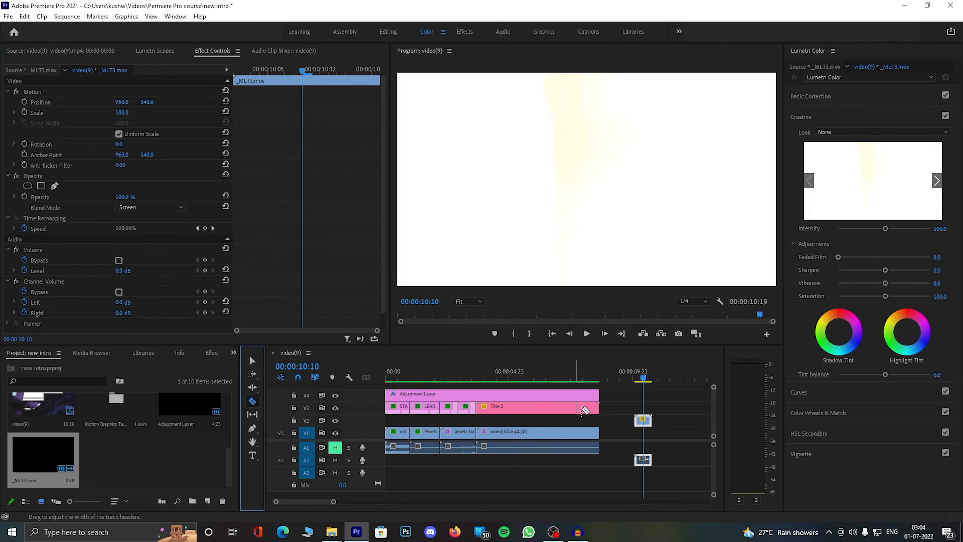
left_click(644, 418)
left_click(252, 360)
left_click_drag(686, 407, 412, 424)
left_click(407, 374)
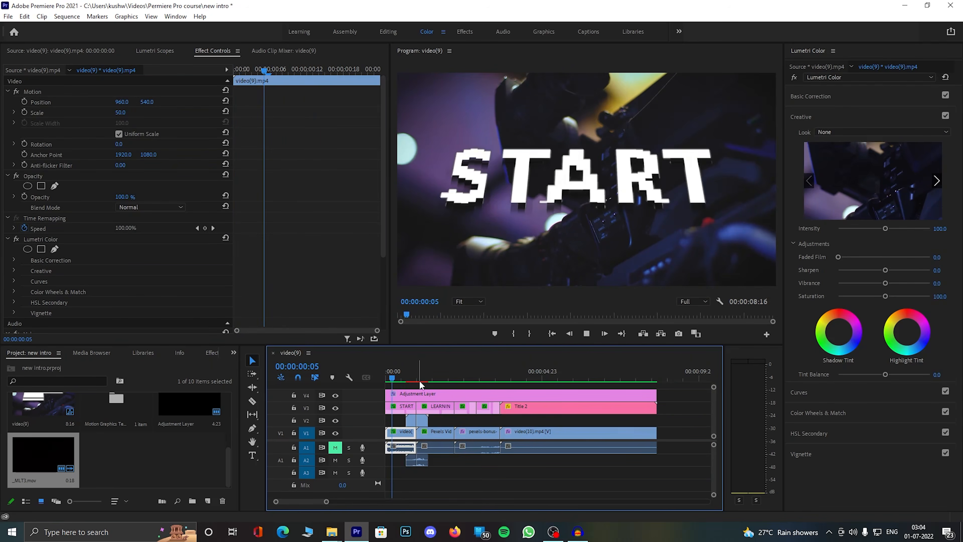
key("space")
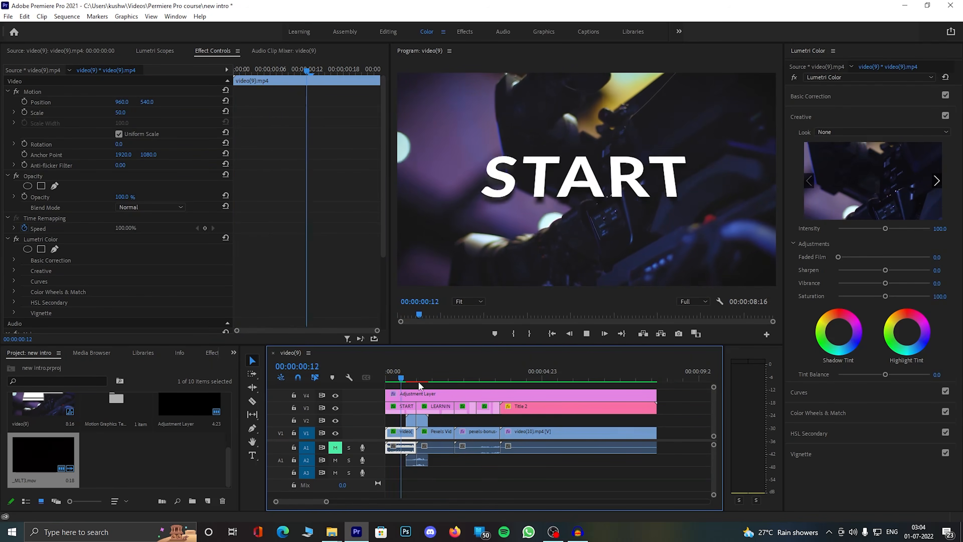
Duplicate the split overlay with its audio three times along V2 and A2, over the remaining title changes.
left_click_drag(424, 421, 462, 425)
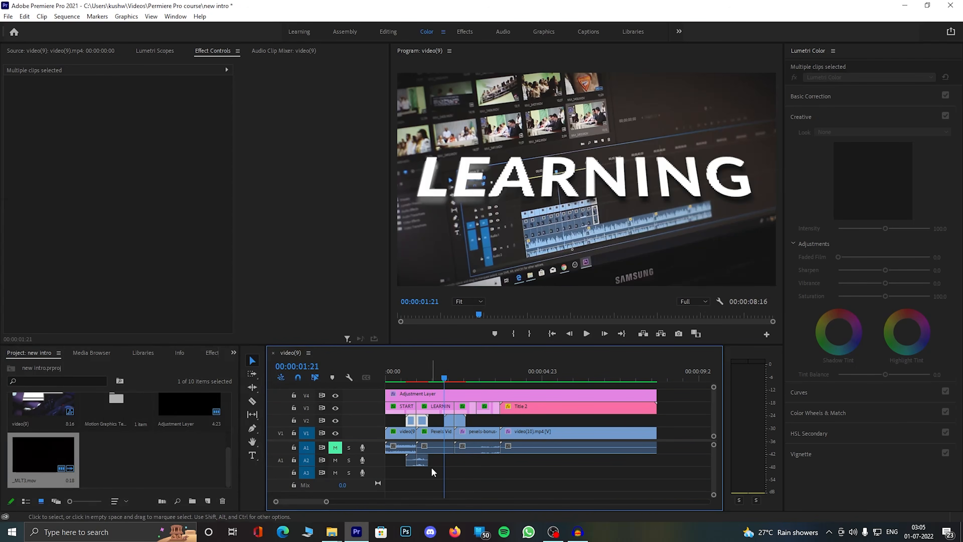
left_click_drag(421, 463, 488, 454)
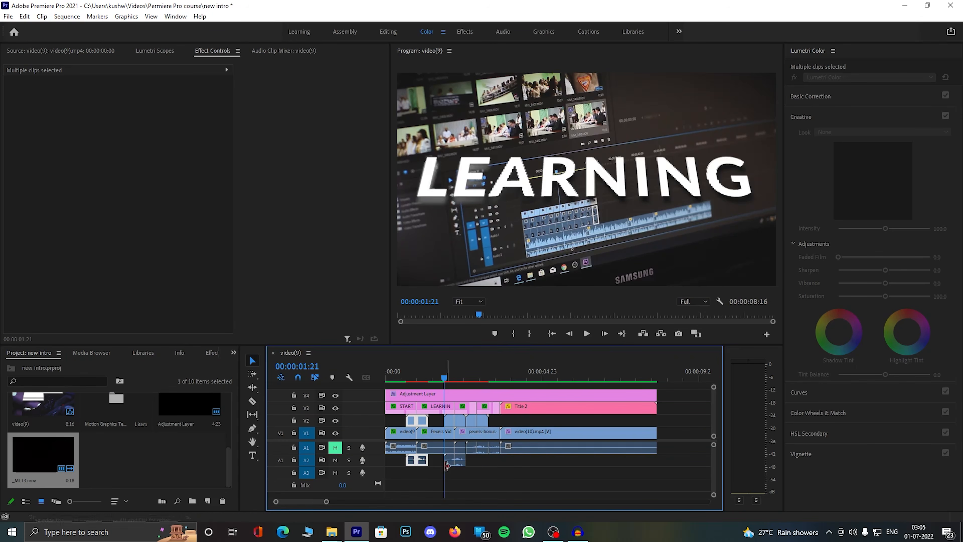
left_click_drag(422, 463, 501, 461)
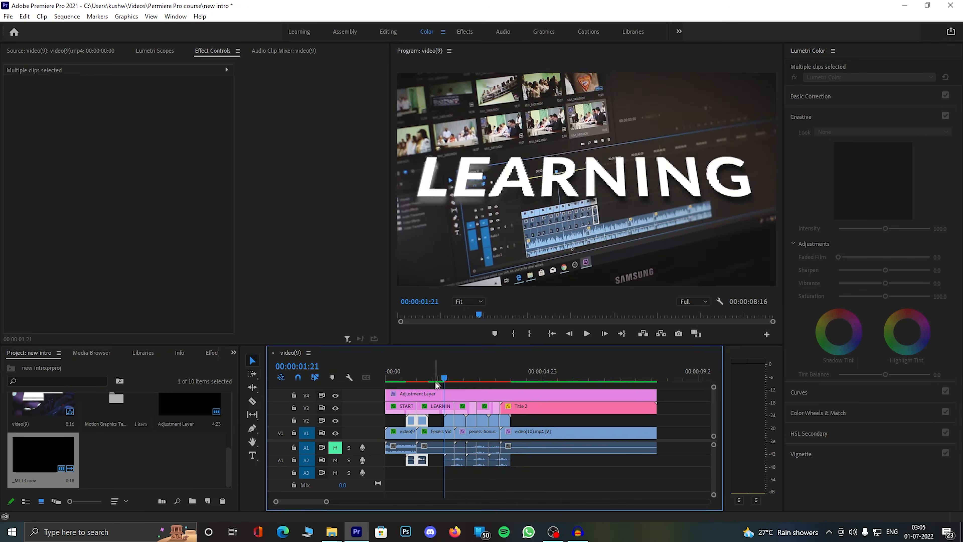
Render the sequence with its light overlays from In to Out.
left_click(398, 433)
left_click(67, 16)
left_click(101, 54)
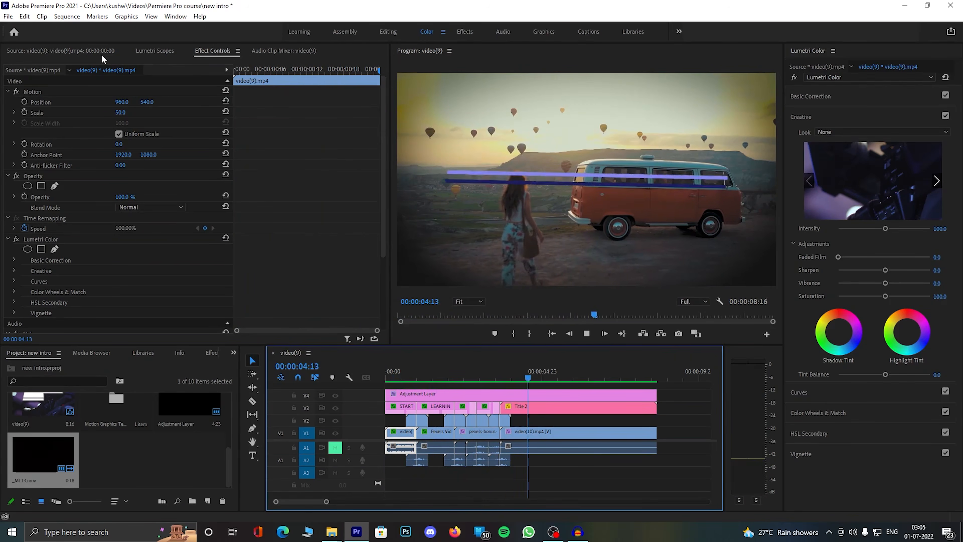
Move all the overlay clips from V2 to V5 above the adjustment layer and play the intro from the start.
left_click(417, 374)
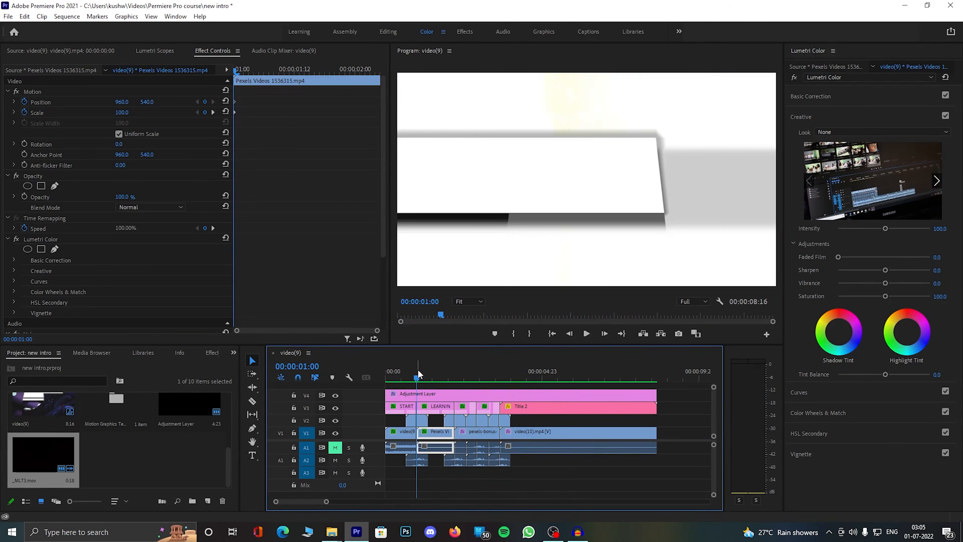
left_click_drag(520, 420, 385, 379)
left_click(586, 334)
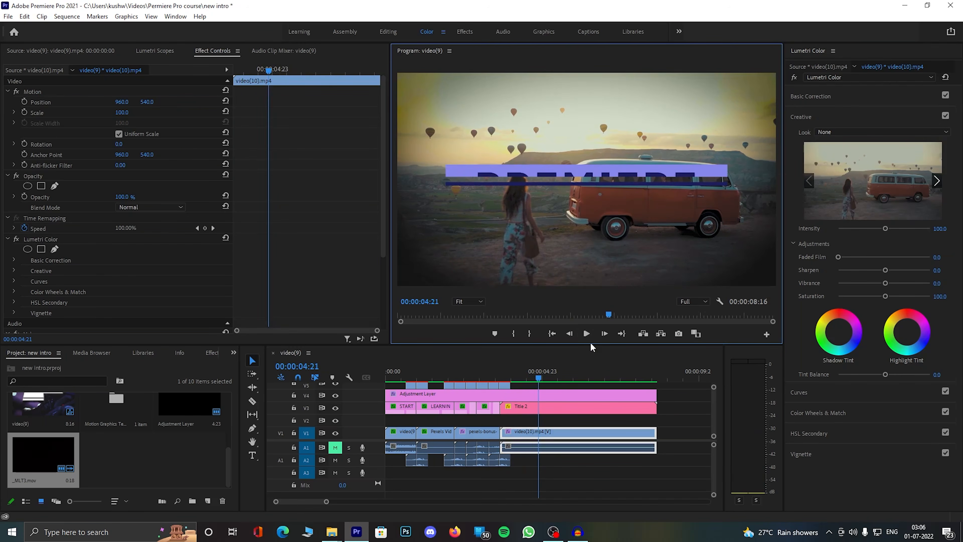
Create a black 1920 × 1080 color matte at 23.976 fps with square pixels.
left_click_drag(592, 343, 593, 265)
left_click_drag(488, 303, 387, 302)
left_click(8, 16)
mouse_move(24, 28)
left_click(184, 208)
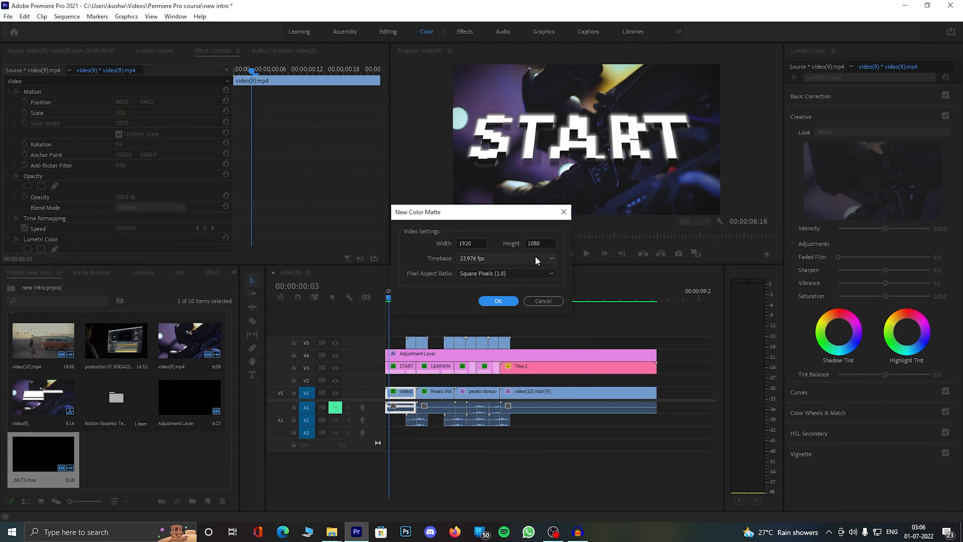
left_click(496, 301)
left_click(886, 203)
left_click(457, 279)
Lay the color matte on V6 across the whole sequence as a bottom letterbox bar, and duplicate it on V7 as the top bar.
left_click_drag(114, 455, 396, 330)
left_click_drag(545, 329, 656, 329)
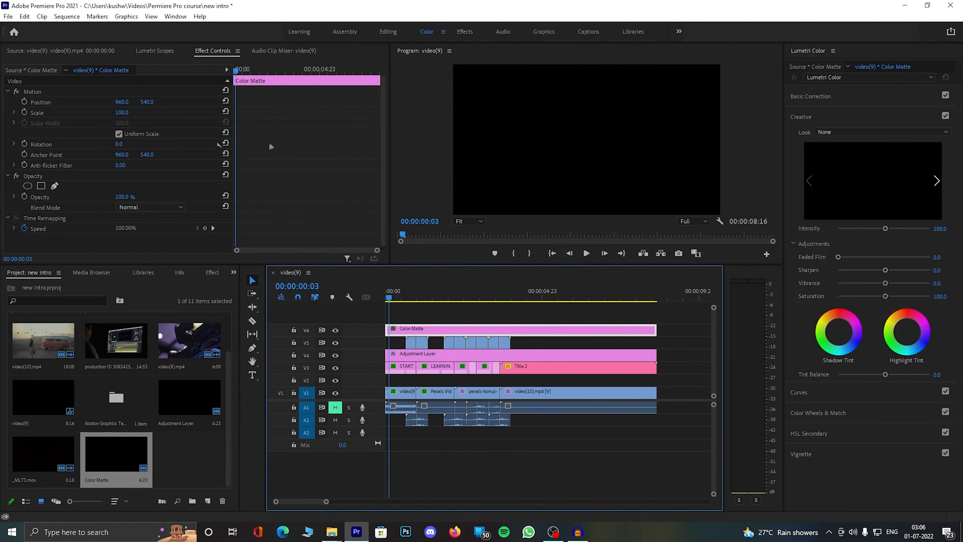
left_click_drag(148, 101, 590, 101)
left_click_drag(359, 101, 271, 101)
left_click_drag(432, 331, 426, 318, "alt")
left_click_drag(146, 102, 0, 102)
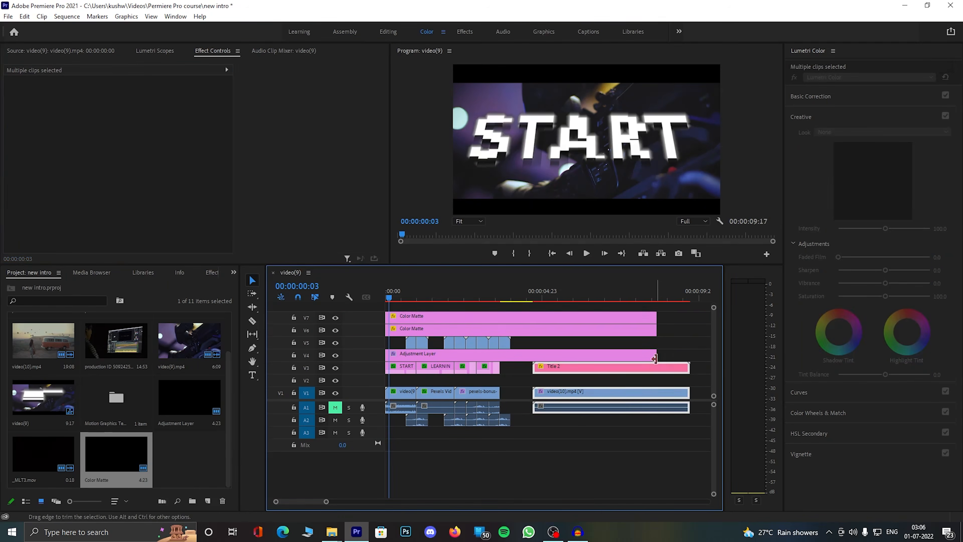
Extend both color mattes to the sequence's new end and respace the LEARNING, EDITING and WITH US titles to fill the gap before Title 2.
left_click_drag(657, 330, 689, 318)
left_click_drag(326, 501, 316, 501)
left_click_drag(538, 368, 572, 368)
left_click_drag(587, 368, 604, 367)
left_click_drag(508, 368, 526, 367)
left_click_drag(537, 367, 561, 369)
left_click_drag(463, 368, 494, 369)
key("ctrl+z")
double_click(487, 370)
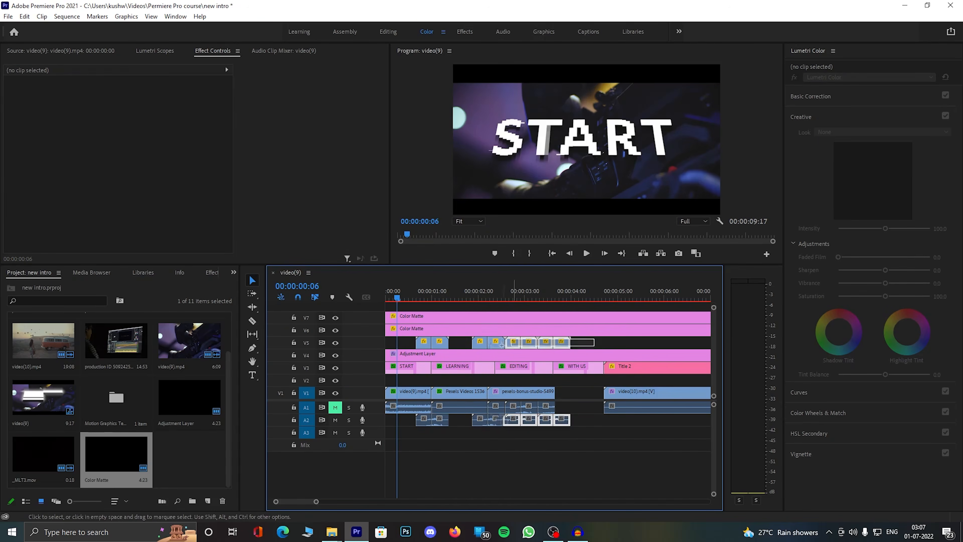
Realign the _MLT3.mov overlay clips on V5 with the shifted title changes and render the sequence from In to Out.
right_click(476, 343)
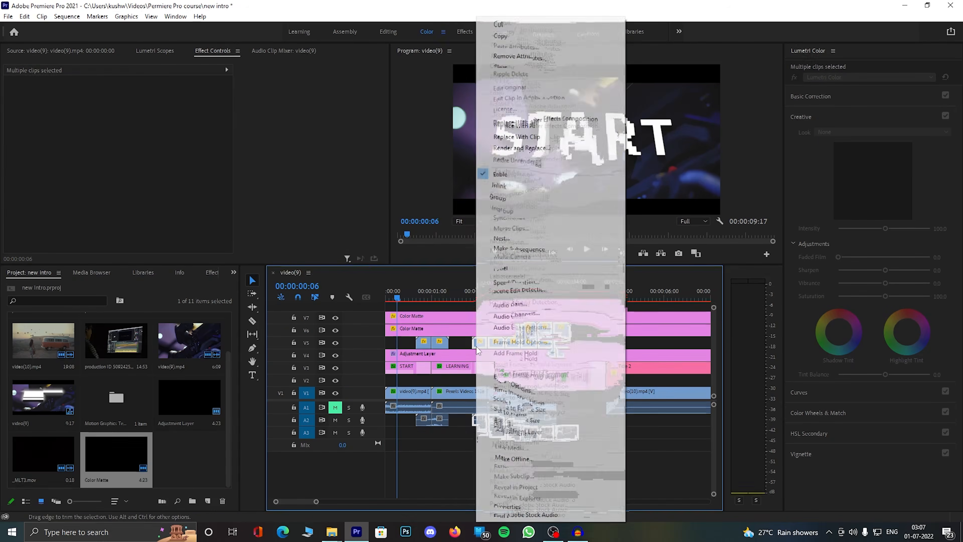
left_click(520, 67)
left_click_drag(463, 344, 613, 345)
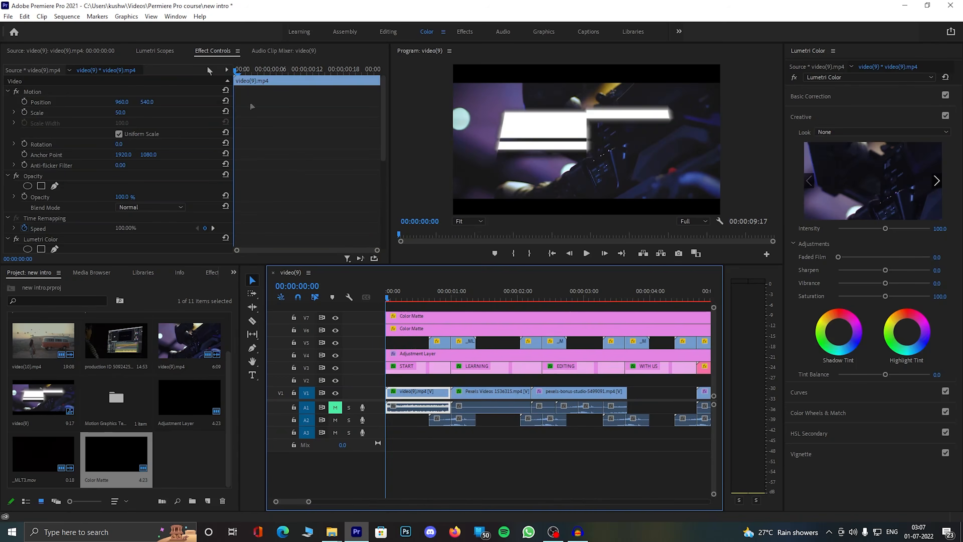
left_click(72, 18)
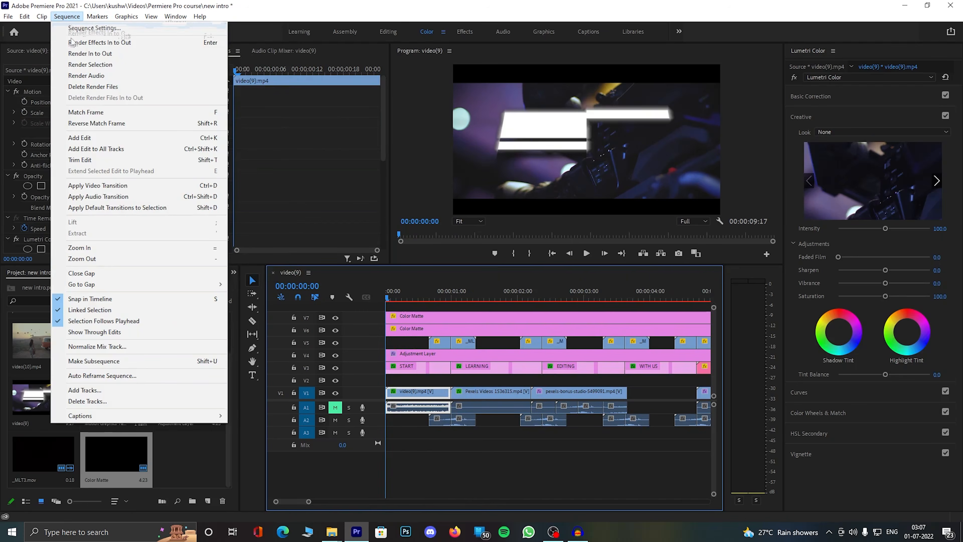
left_click(89, 53)
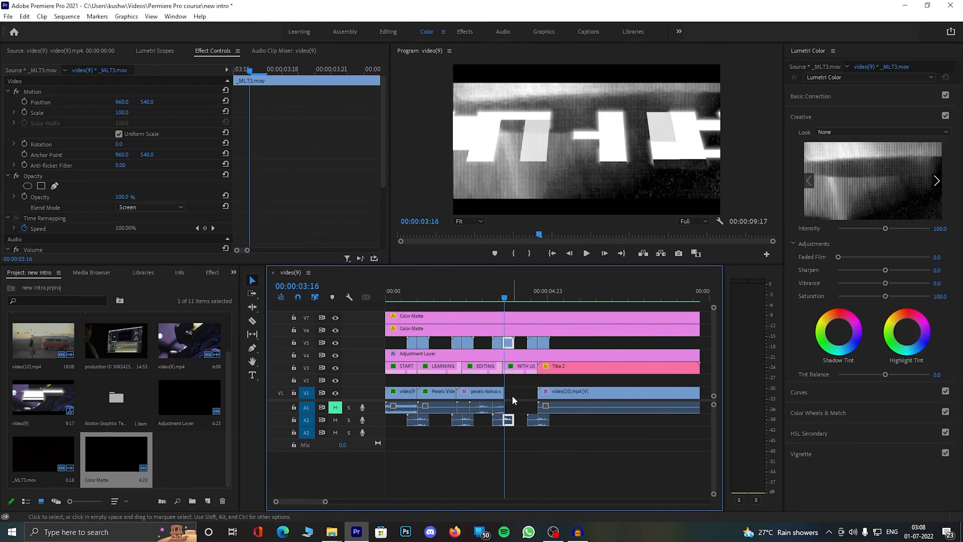
Extend the pexels-bonus-studio clip on V1 up to video(10).mp4 and play back the transition between them.
left_click_drag(514, 394, 540, 396)
left_click(493, 297)
left_click(585, 252)
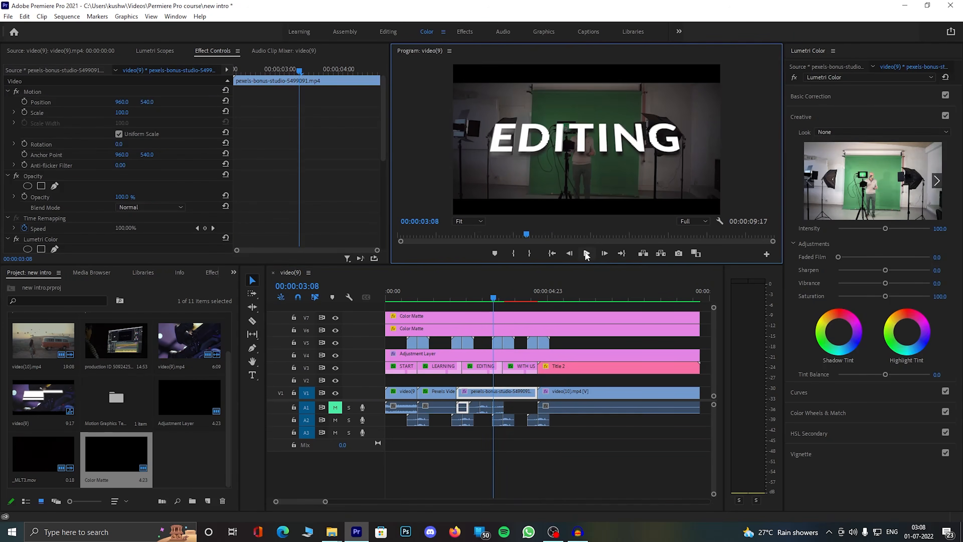
left_click(585, 253)
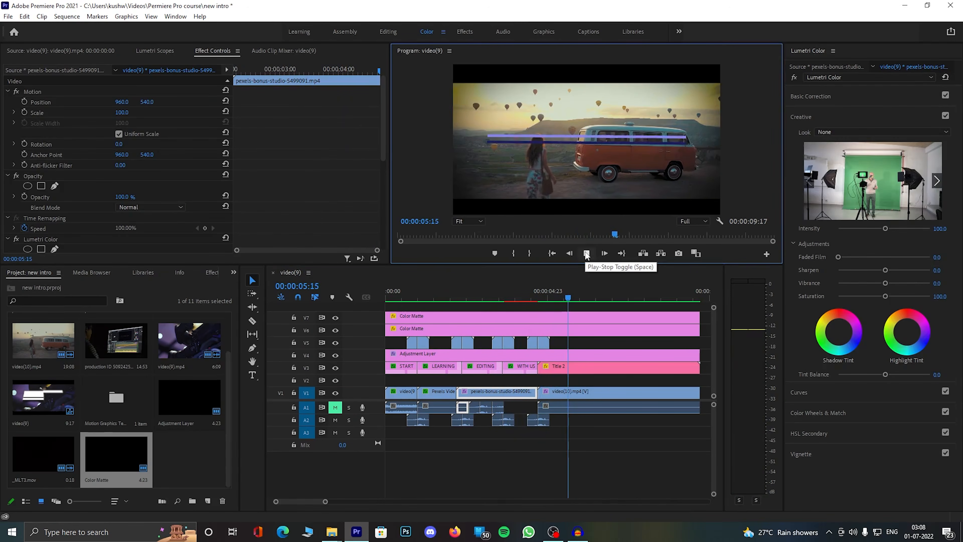
left_click(586, 253)
left_click(503, 297)
left_click_drag(490, 298, 574, 299)
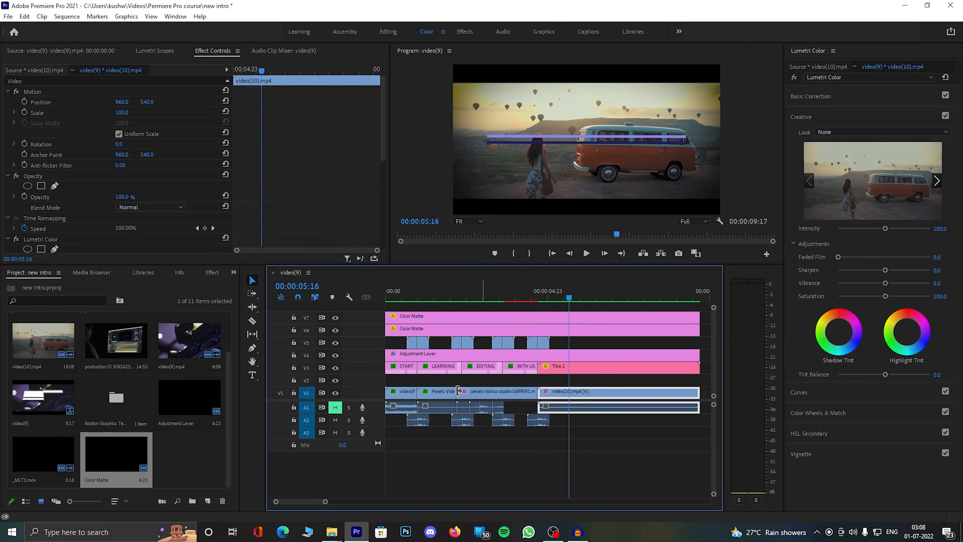
Play the letterboxed intro from its start to review the titles, overlays and clip changes.
left_click_drag(325, 502, 389, 502)
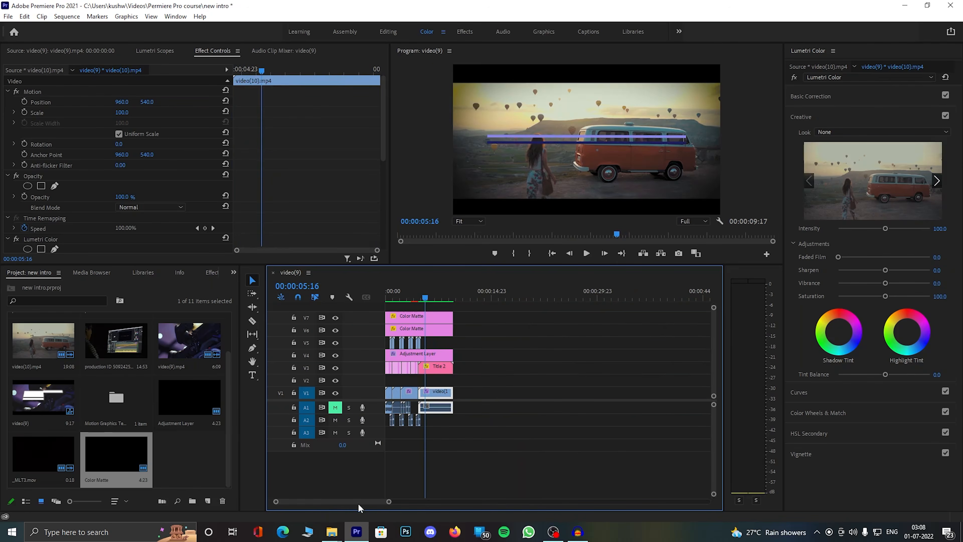
key("Home")
left_click(349, 296)
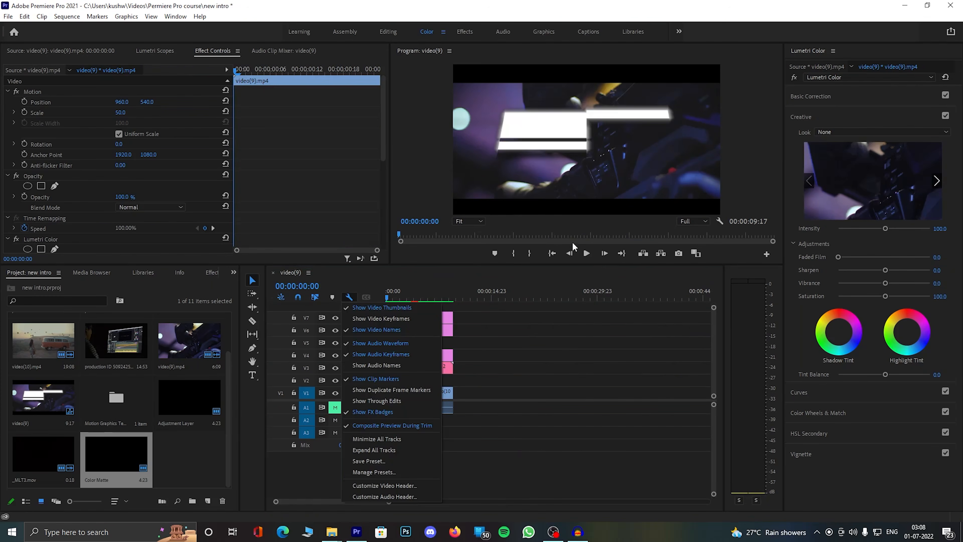
left_click(586, 253)
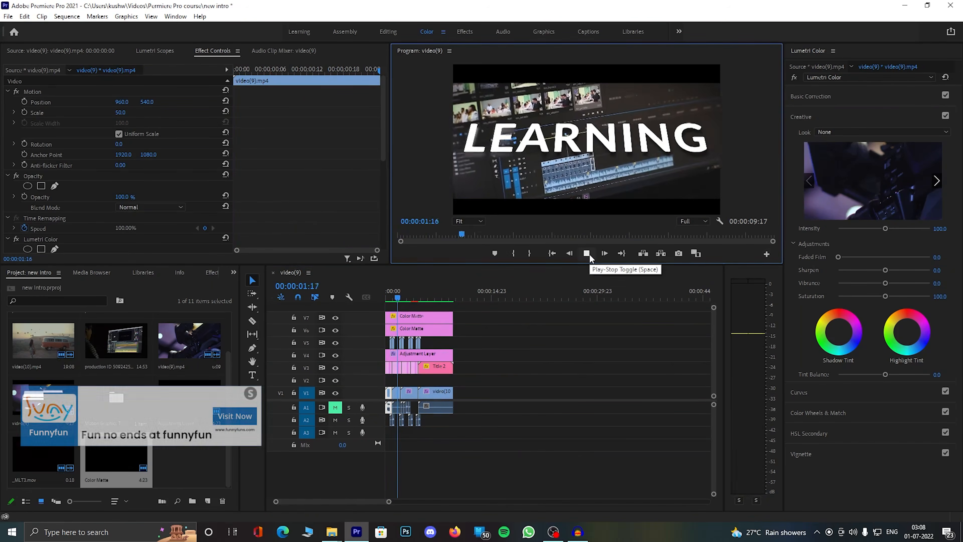
left_click(394, 301)
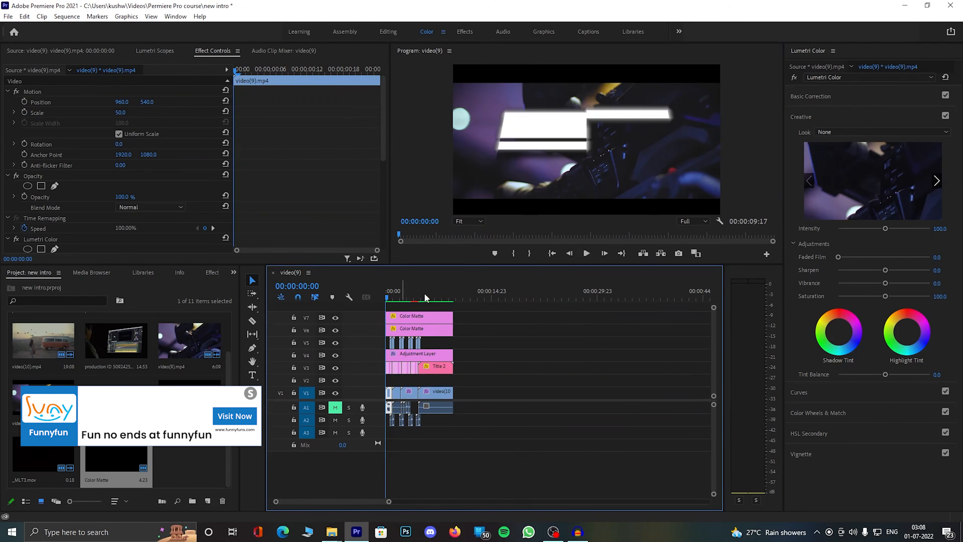
left_click(583, 258)
left_click(588, 257)
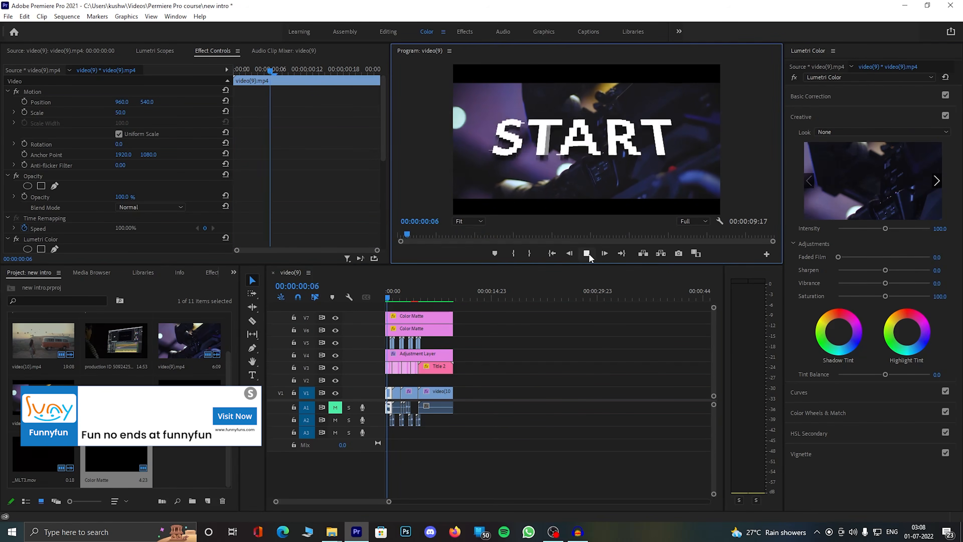